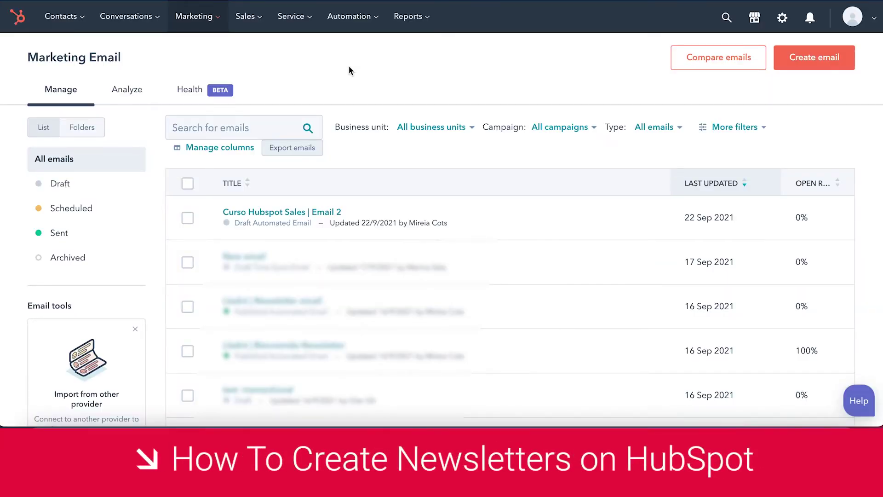
Create a new Regular marketing email under the Test-Cyberclick-Lab (Account) business unit.
click(207, 19)
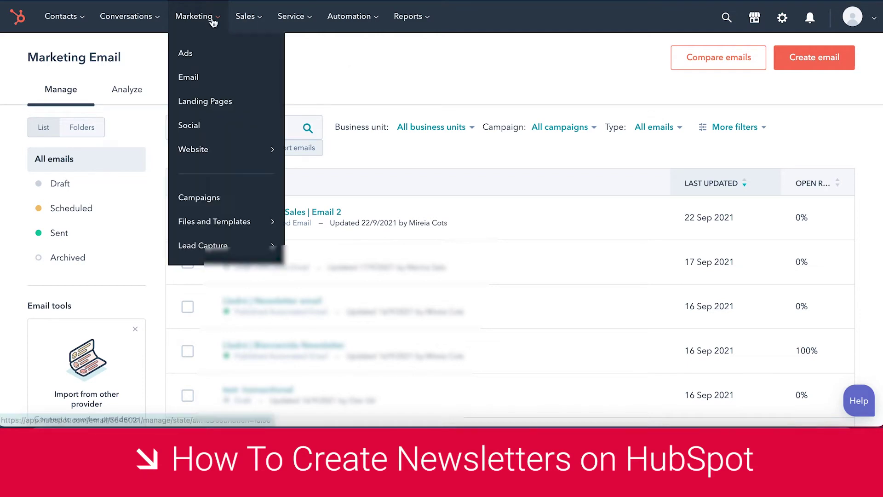
click(220, 86)
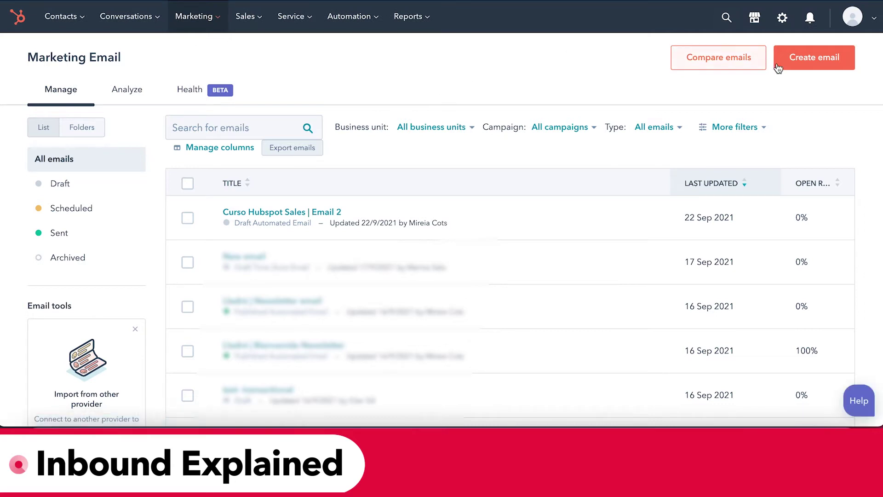
click(814, 65)
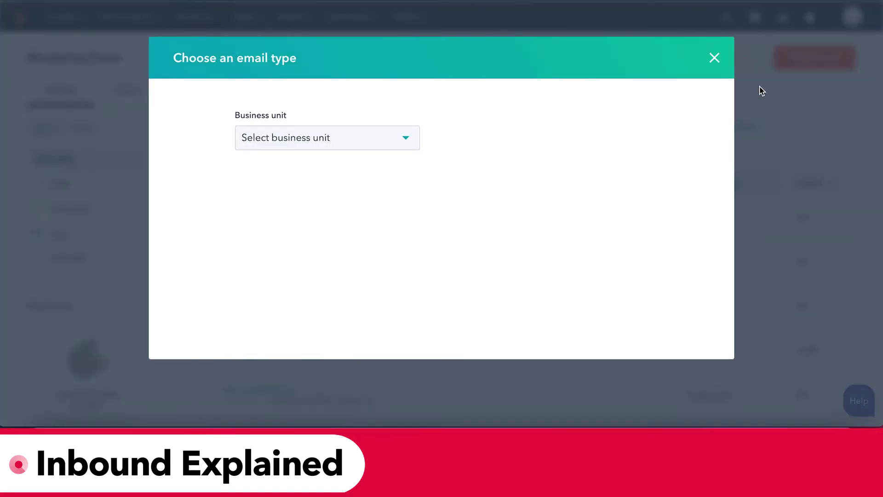
click(328, 142)
click(318, 176)
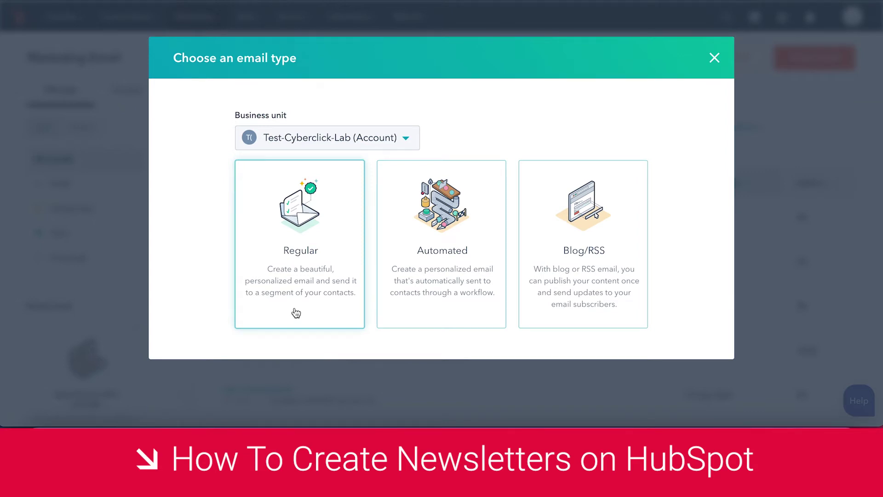
click(324, 219)
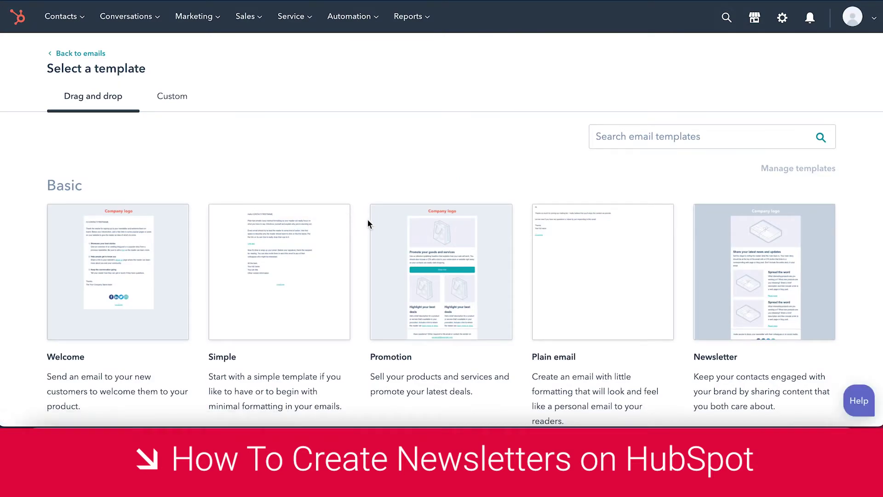
Choose the Welcome template from the Basic drag-and-drop templates for the email.
scroll(359, 220, down, 3)
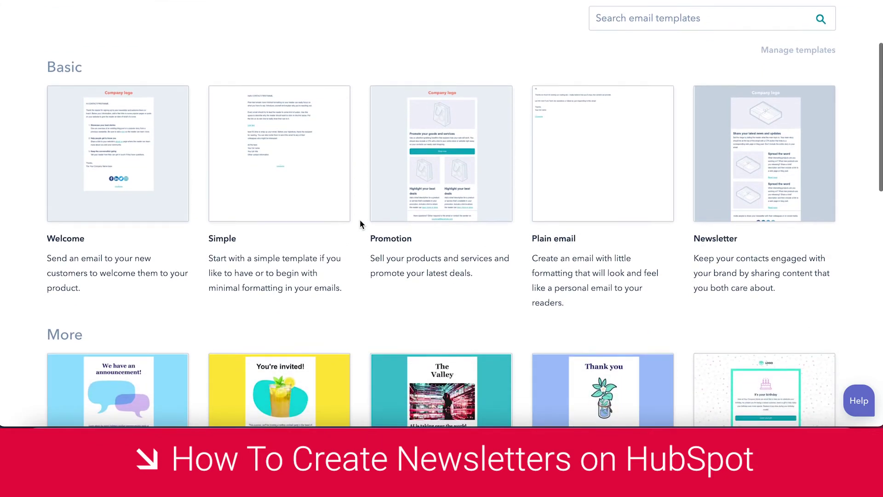
mouse_move(759, 214)
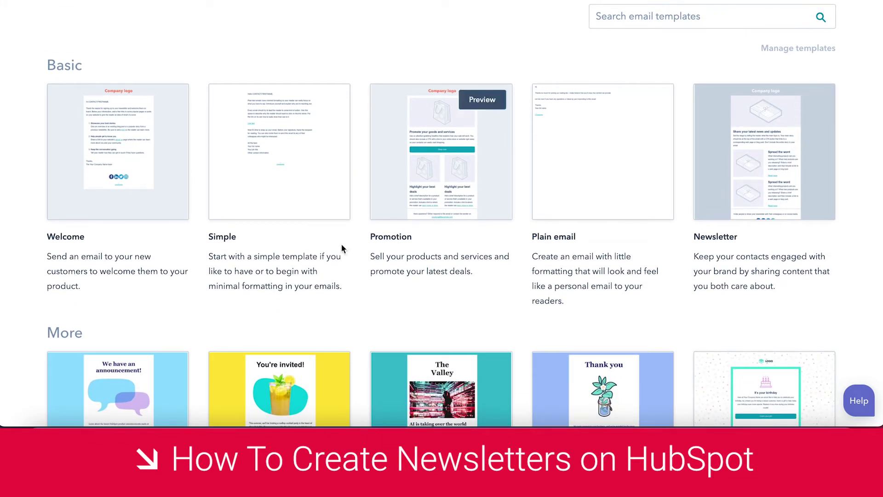
mouse_move(130, 196)
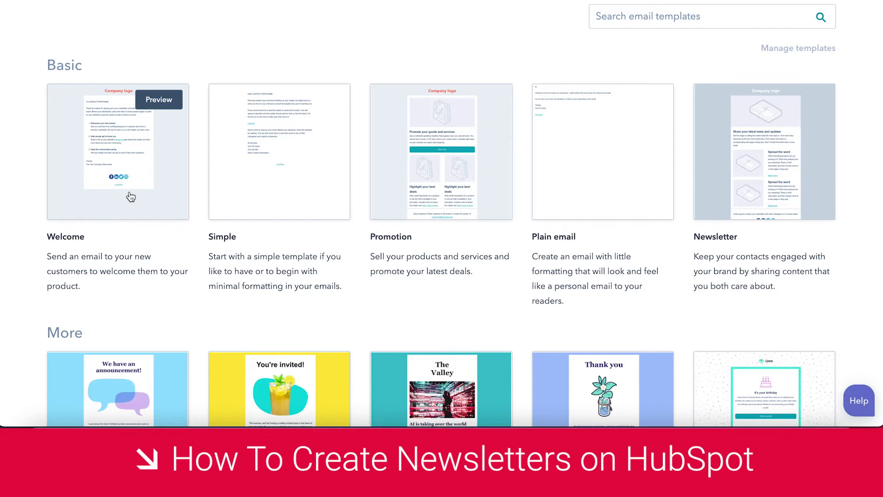
scroll(130, 197, up, 2)
click(129, 252)
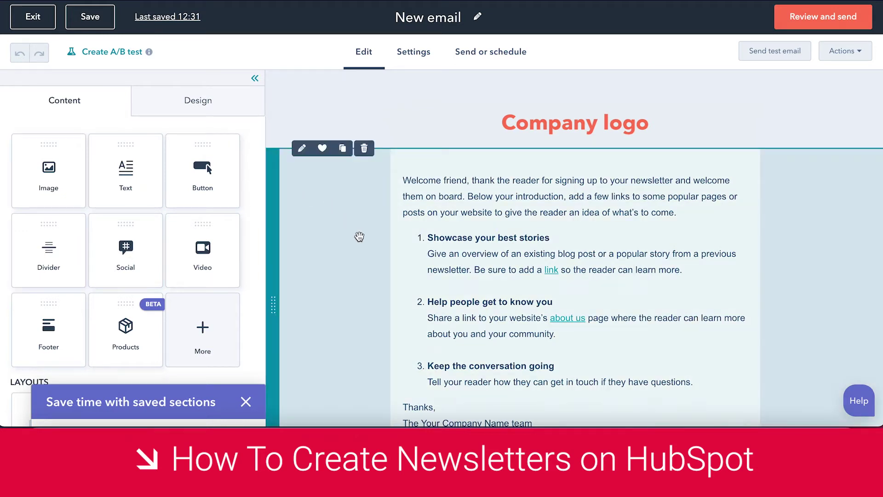
Add an empty image block above the welcome text and finish editing it.
scroll(360, 237, down, 4)
scroll(359, 237, up, 4)
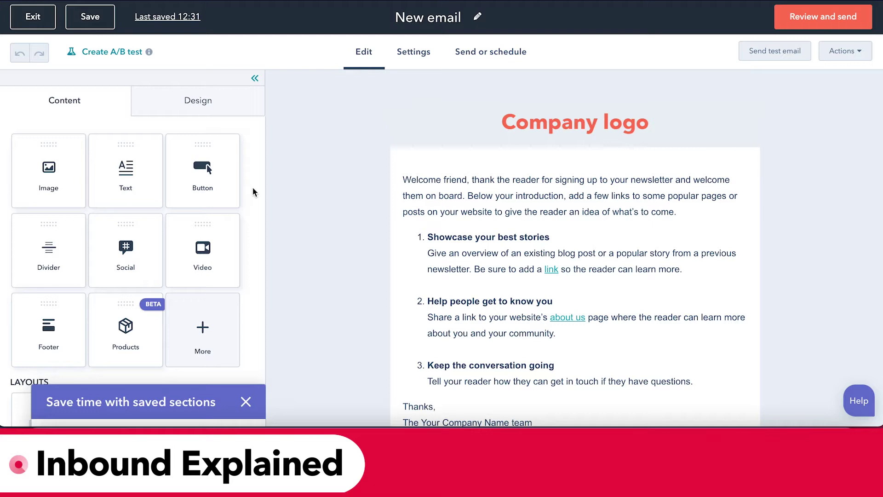
scroll(253, 191, down, 3)
scroll(252, 191, up, 3)
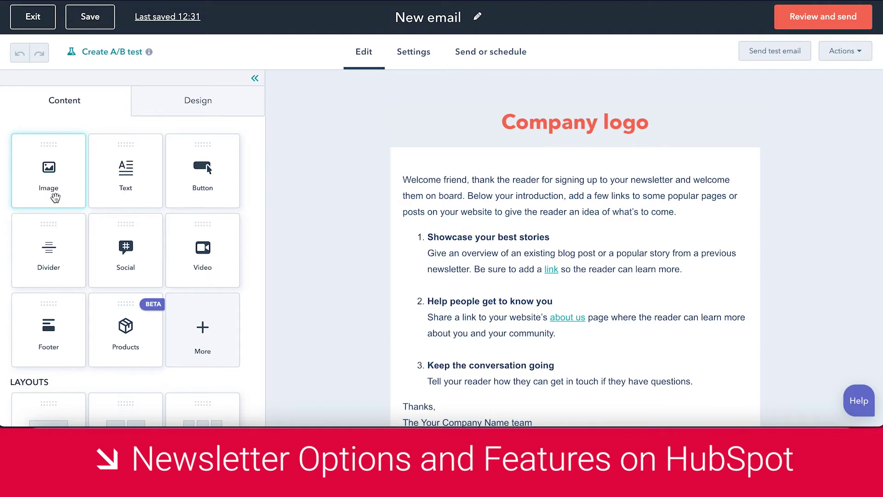
drag(54, 197, 468, 173)
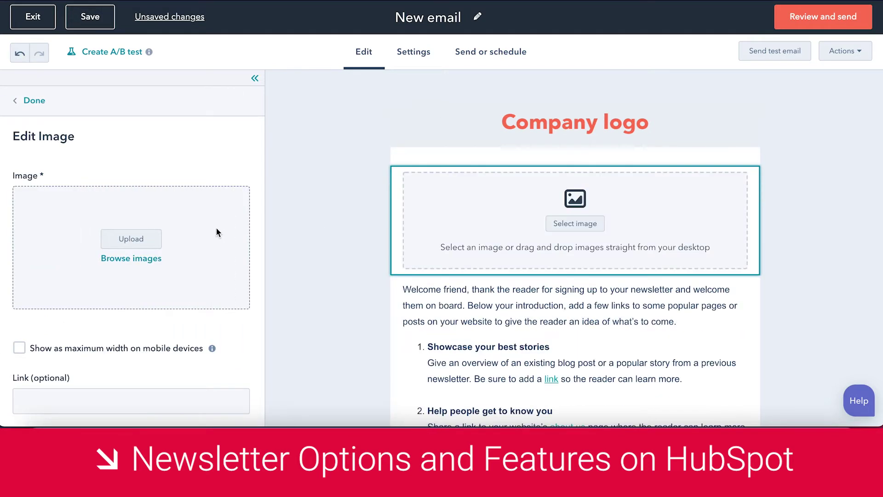
click(59, 106)
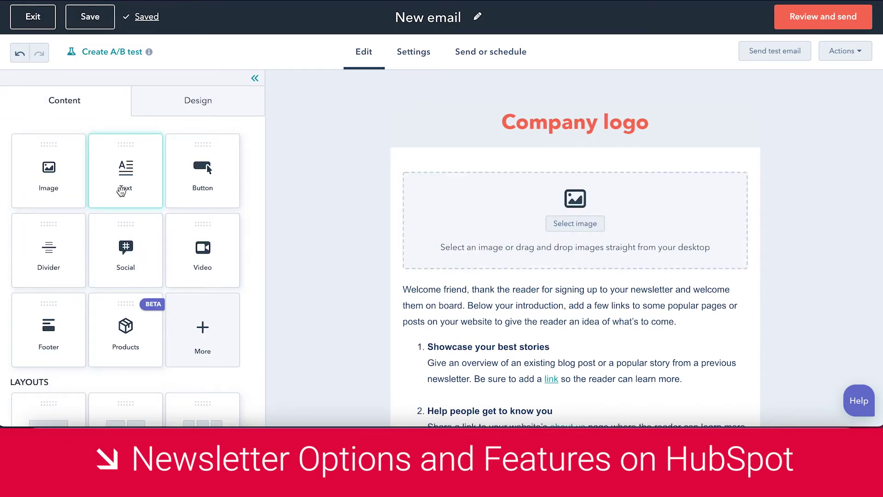
Review the email layout from the company logo through the image block and body text to the footer.
scroll(542, 211, down, 7)
scroll(541, 213, up, 3)
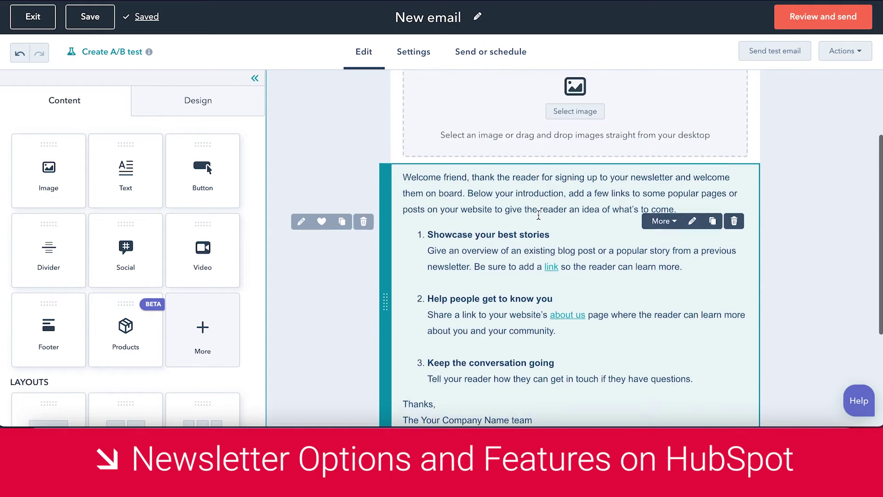
scroll(538, 215, up, 3)
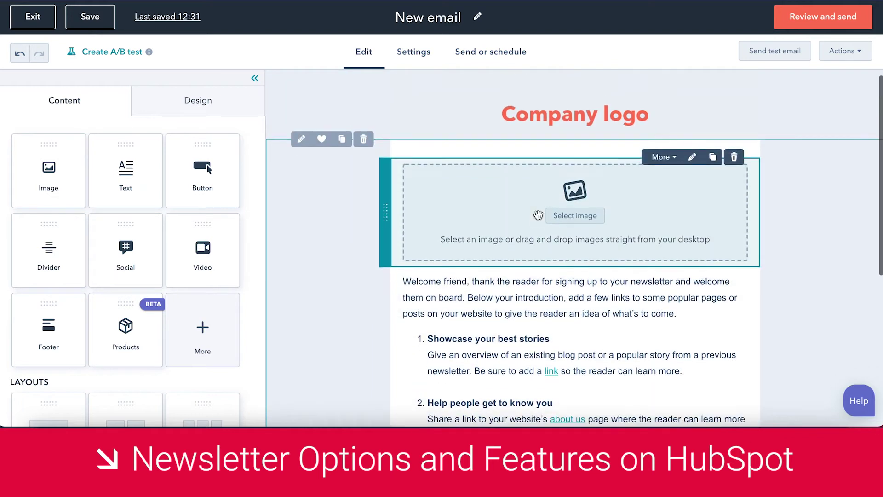
scroll(539, 214, down, 4)
scroll(339, 338, up, 5)
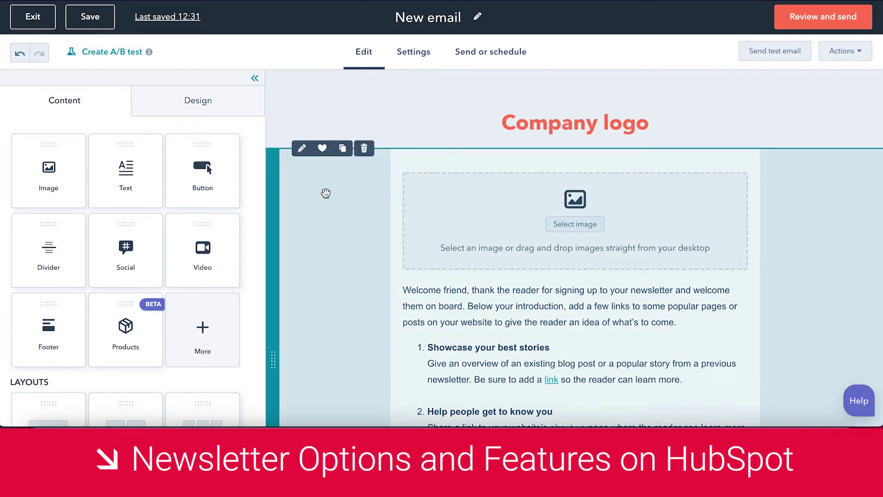
scroll(326, 193, down, 1)
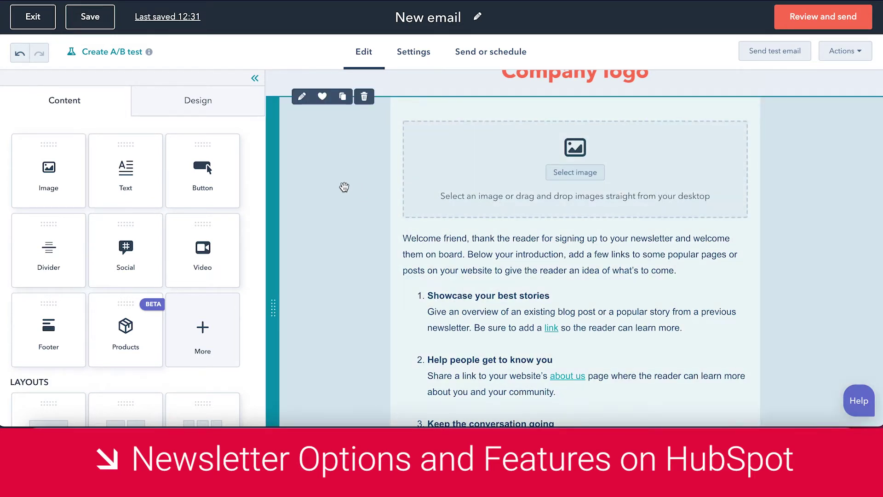
scroll(336, 182, down, 3)
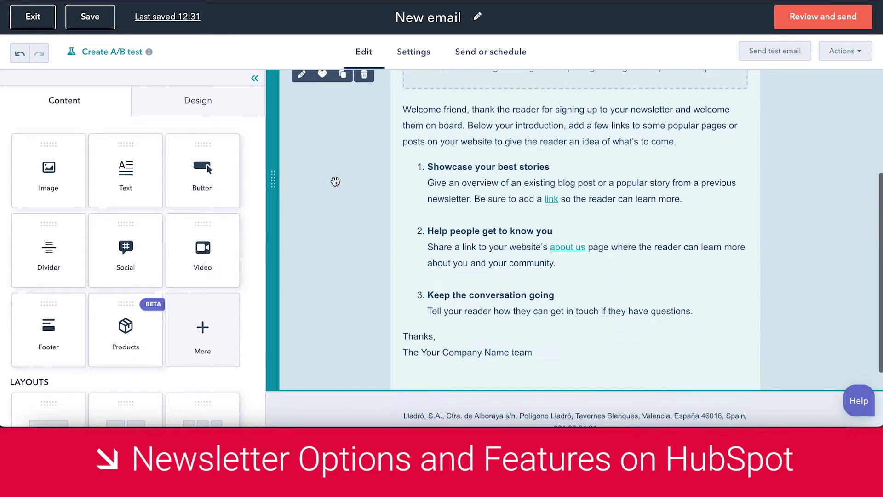
scroll(336, 182, up, 3)
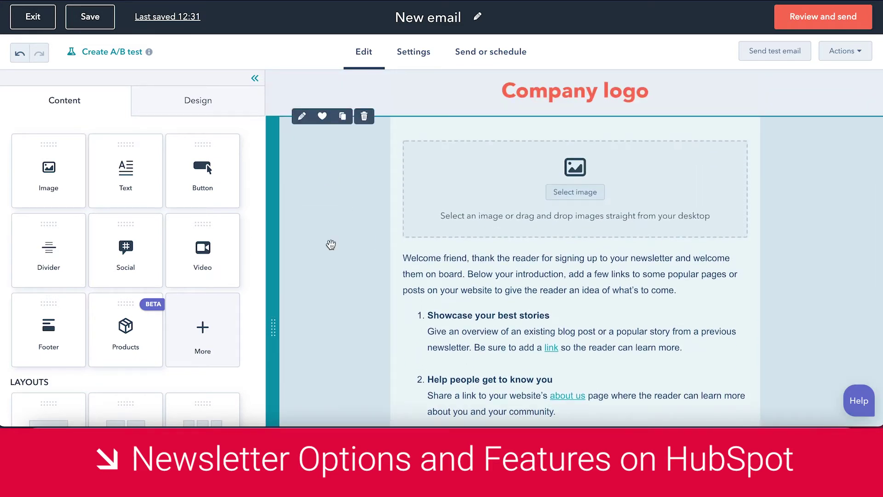
Try moving the main body section above the company logo, and return the logo section to the start of the email.
drag(276, 253, 439, 102)
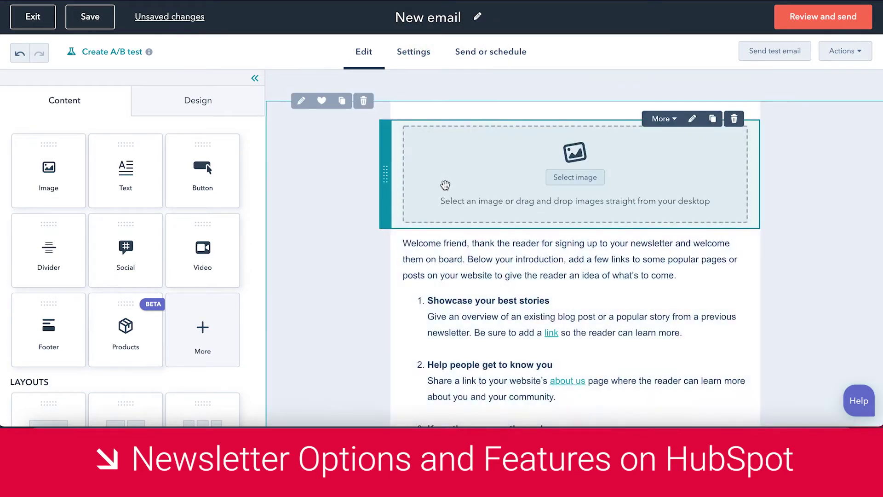
scroll(351, 272, down, 5)
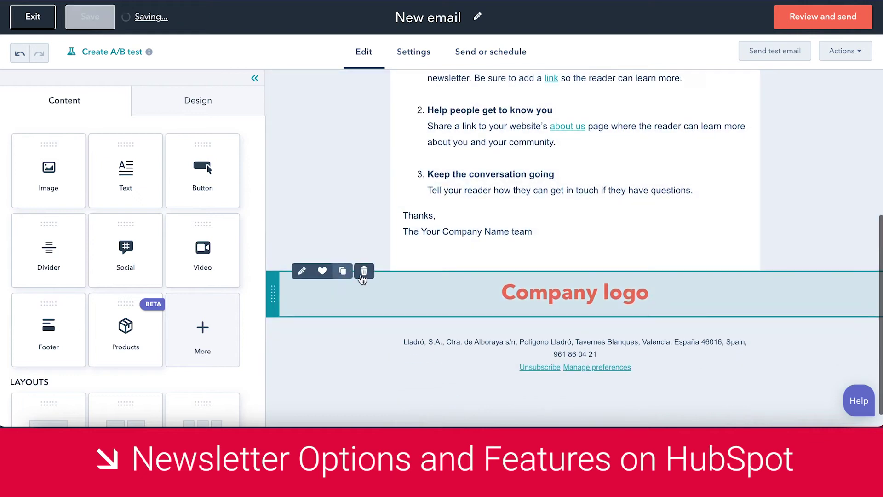
drag(275, 293, 392, 101)
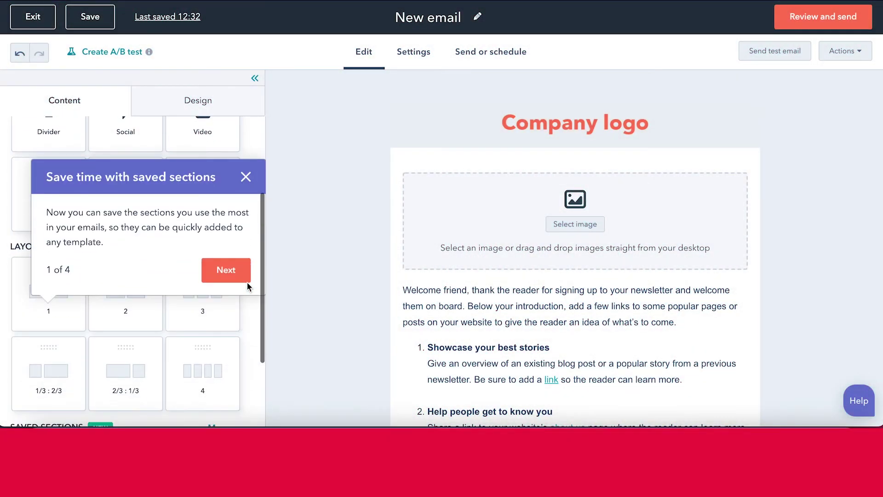
Dismiss the saved sections tip and add a one-column layout section between the body text and the footer.
click(245, 175)
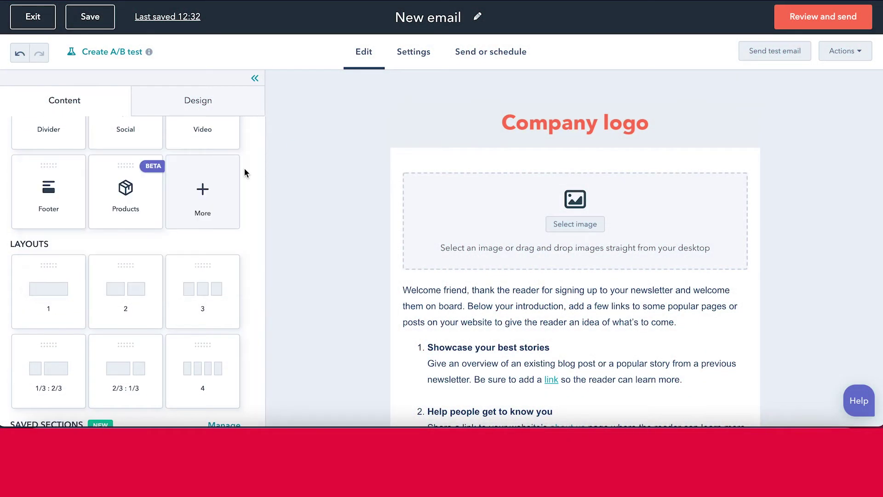
scroll(225, 248, down, 1)
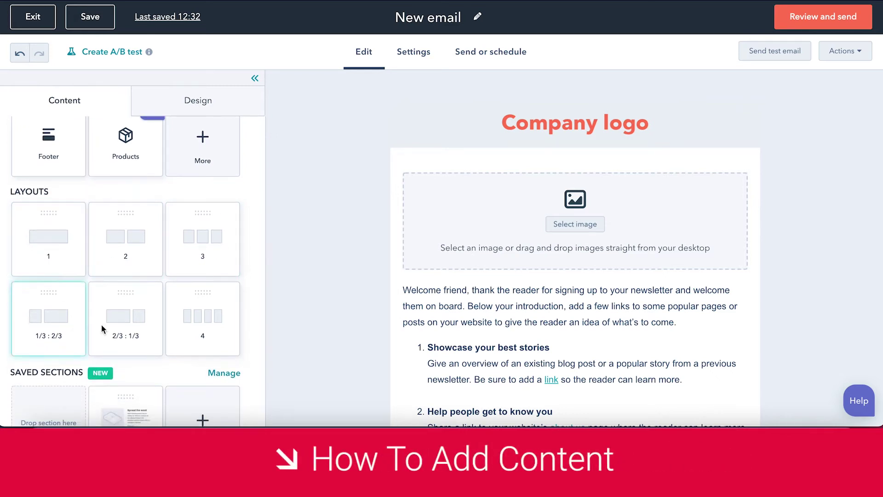
scroll(496, 236, down, 6)
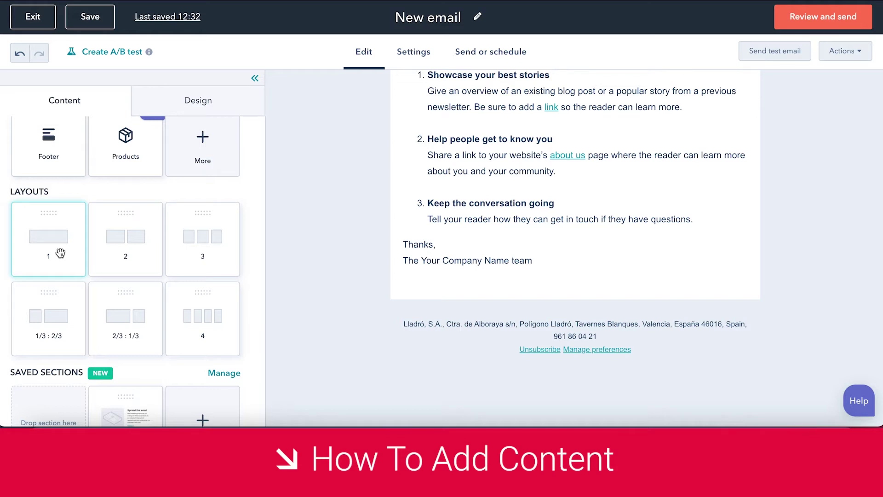
mouse_move(60, 253)
mouse_down()
mouse_move(236, 262)
mouse_move(418, 297)
mouse_move(534, 302)
mouse_move(529, 257)
mouse_move(539, 302)
mouse_up()
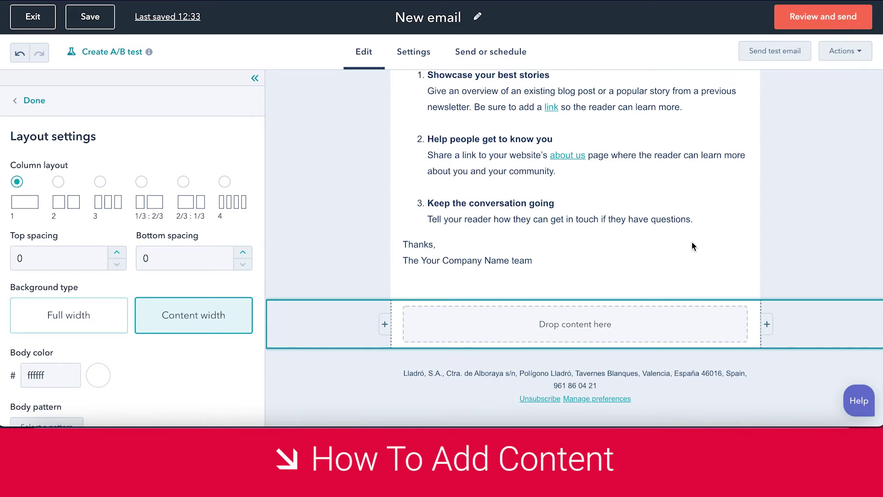
Try the Full width background type on the new section, and set it back to Content width.
click(87, 327)
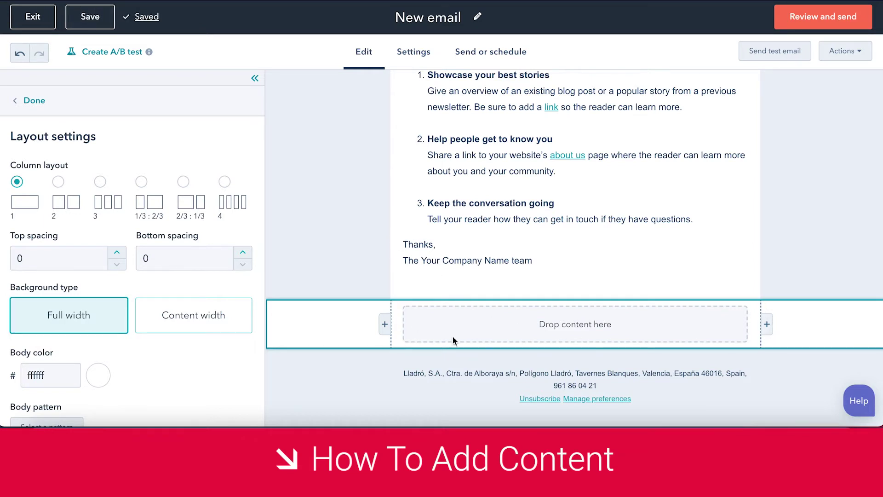
click(179, 321)
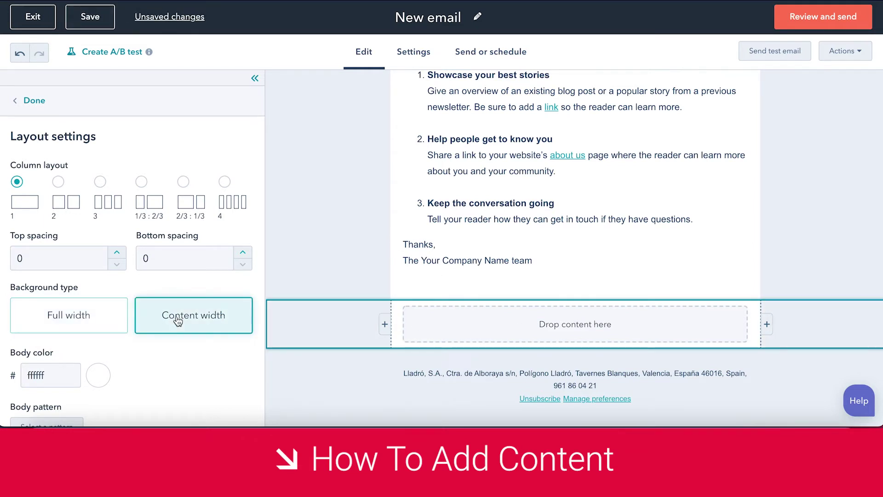
scroll(169, 352, down, 3)
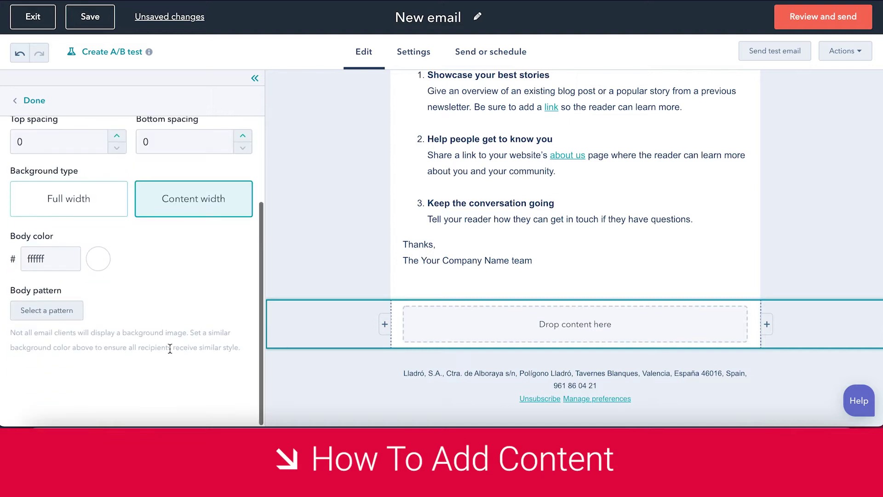
Close the layout settings and place an image block inside the empty one-column section.
click(40, 100)
scroll(76, 190, up, 4)
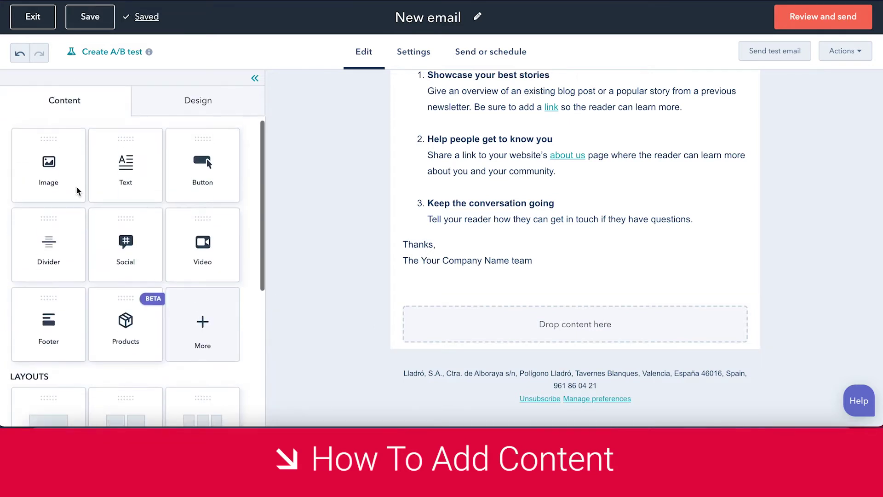
drag(51, 175, 569, 330)
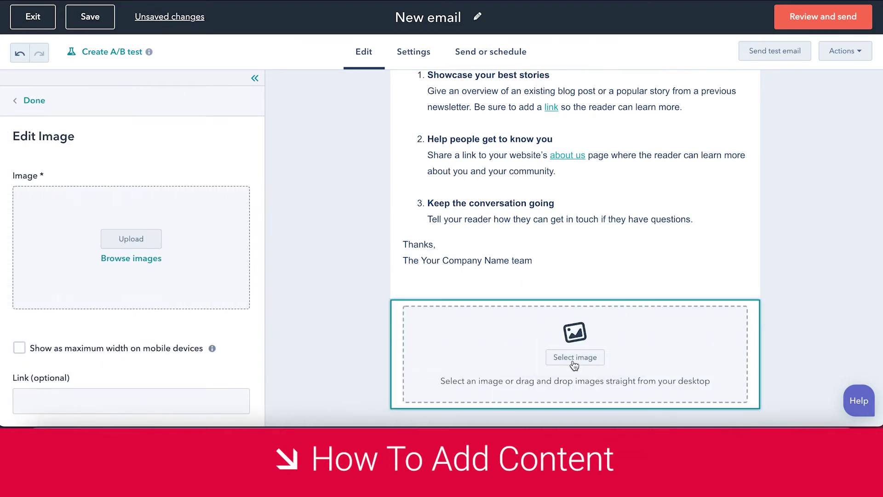
Examine the image picker's options for adding a picture to the new block, and look over the available content blocks.
scroll(499, 363, down, 1)
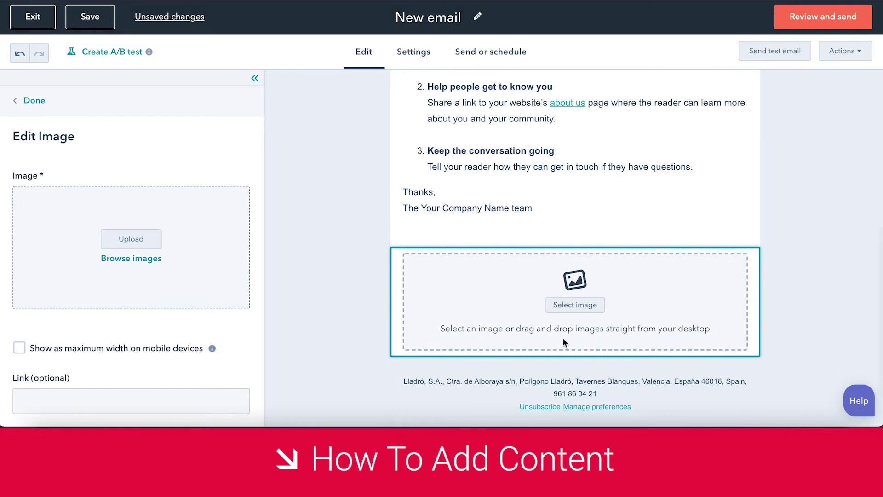
click(575, 305)
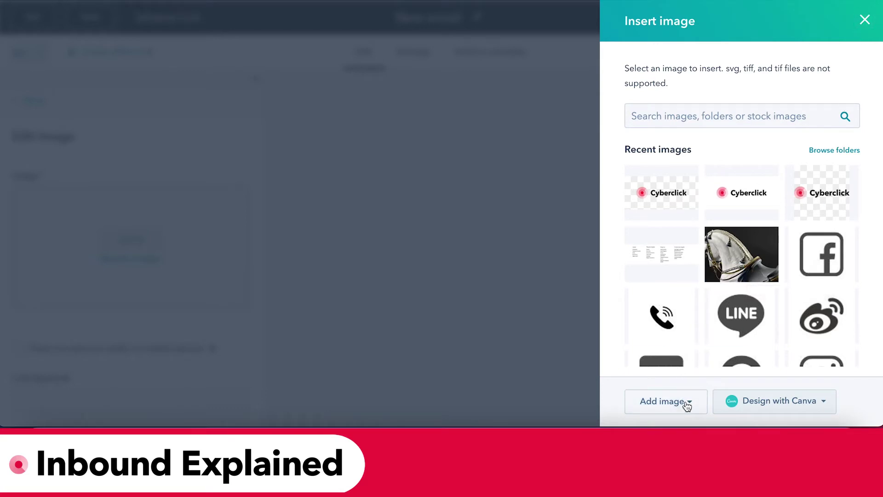
click(688, 405)
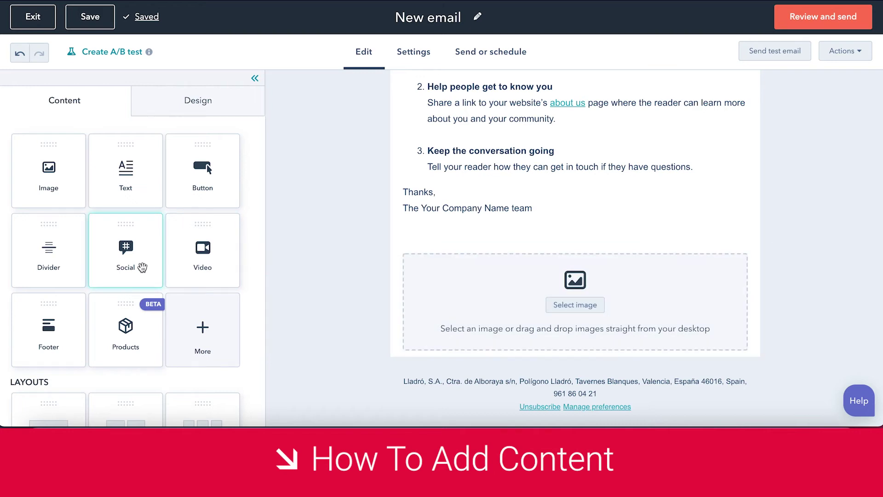
scroll(143, 267, down, 4)
scroll(143, 267, up, 4)
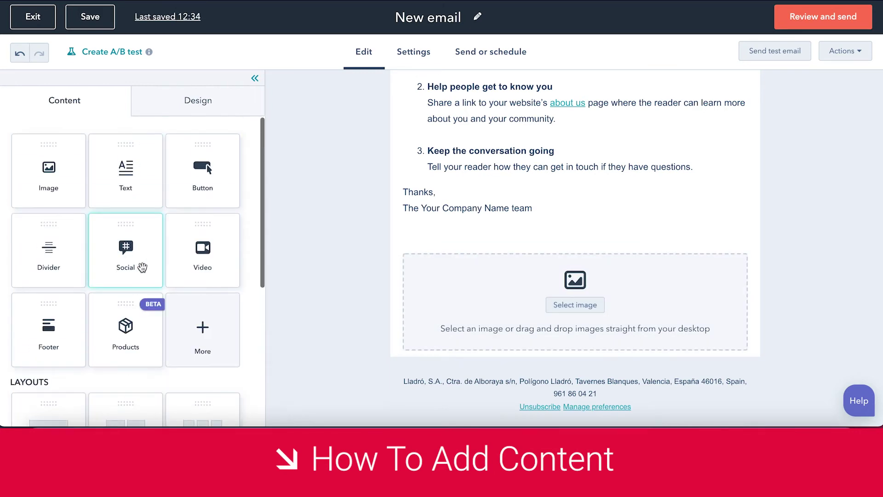
Add a text block beneath the image block in the one-column section, try selecting its sample text, and close the text settings.
drag(125, 172, 554, 357)
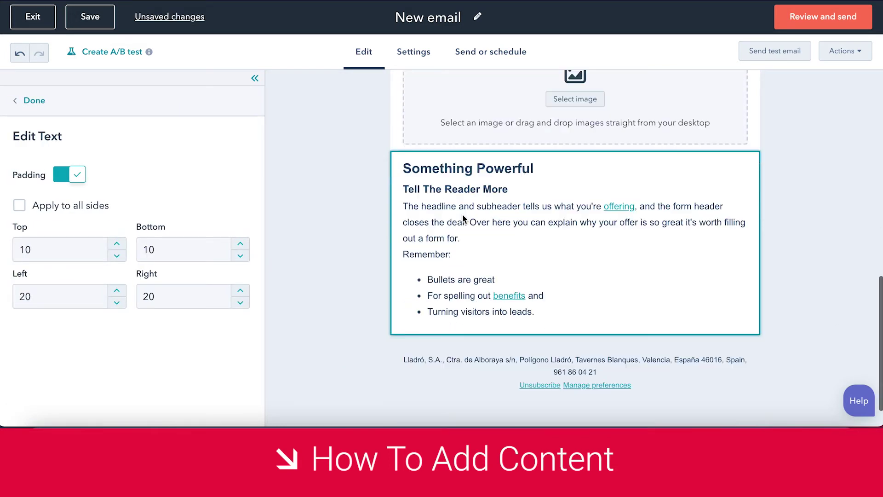
click(493, 263)
drag(536, 278, 547, 211)
click(441, 154)
click(432, 190)
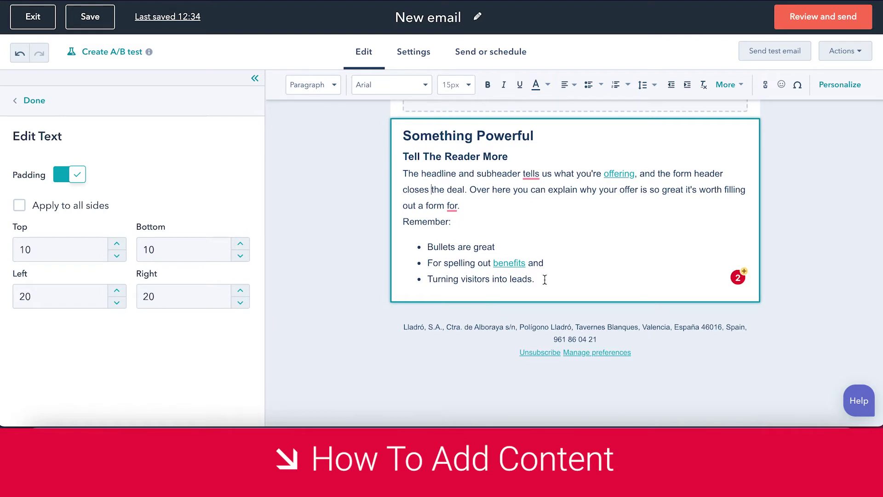
drag(544, 280, 403, 161)
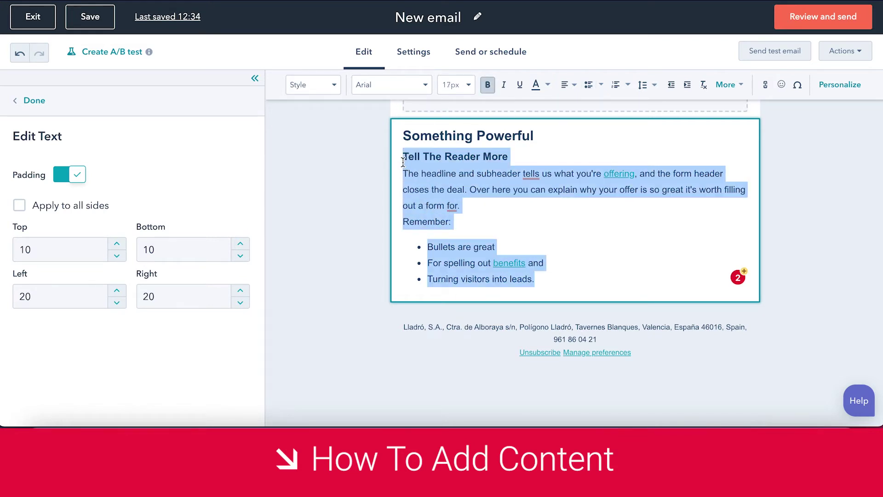
click(416, 162)
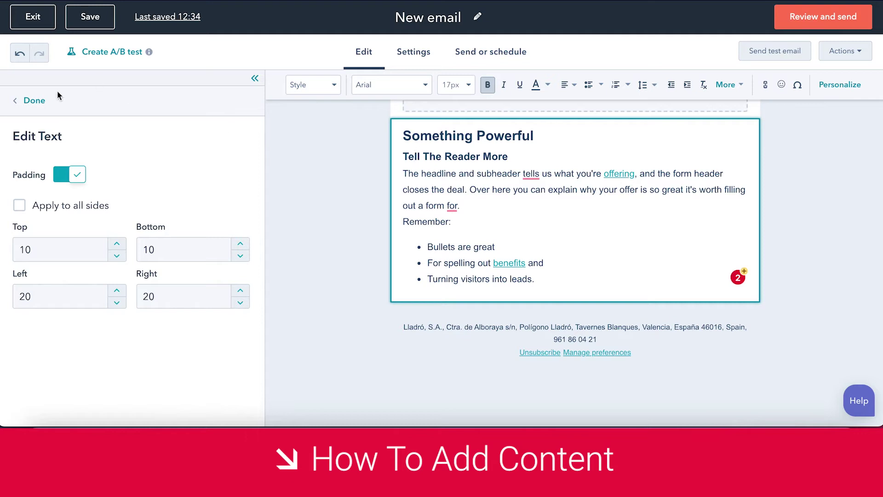
click(35, 102)
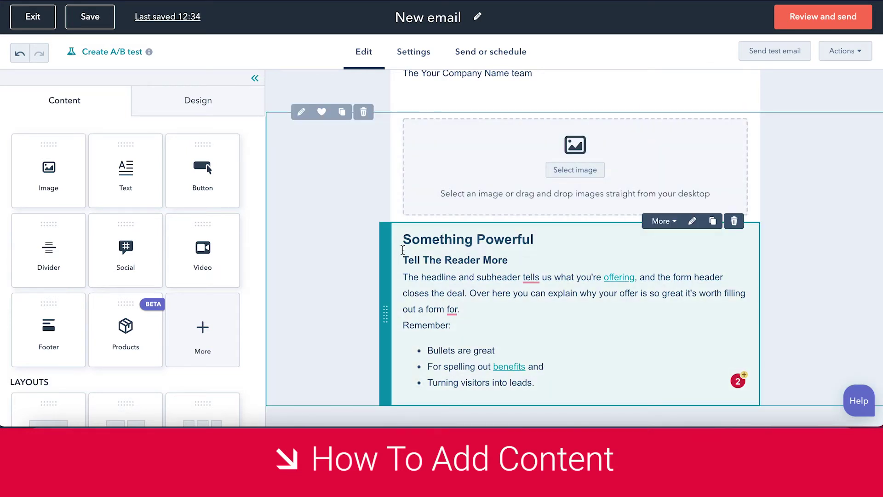
Delete the template's original section containing the image placeholder and the numbered welcome text.
scroll(367, 181, up, 2)
scroll(367, 182, up, 5)
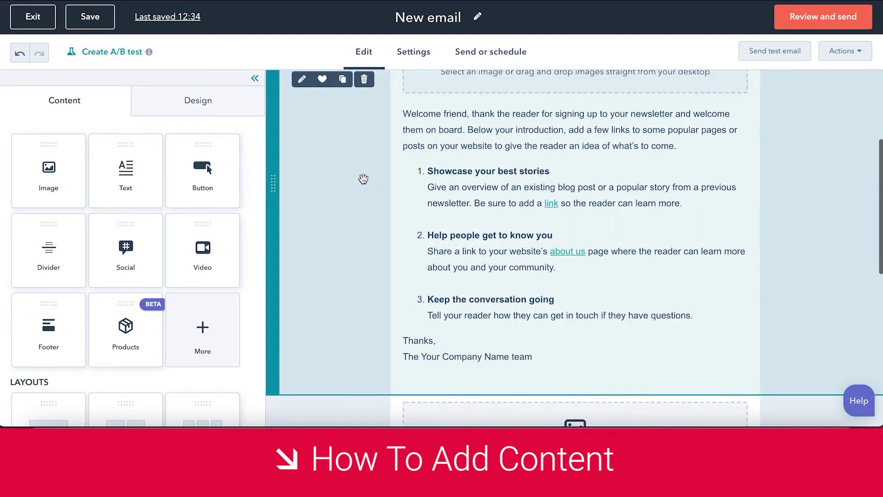
scroll(418, 227, down, 6)
scroll(418, 227, down, 3)
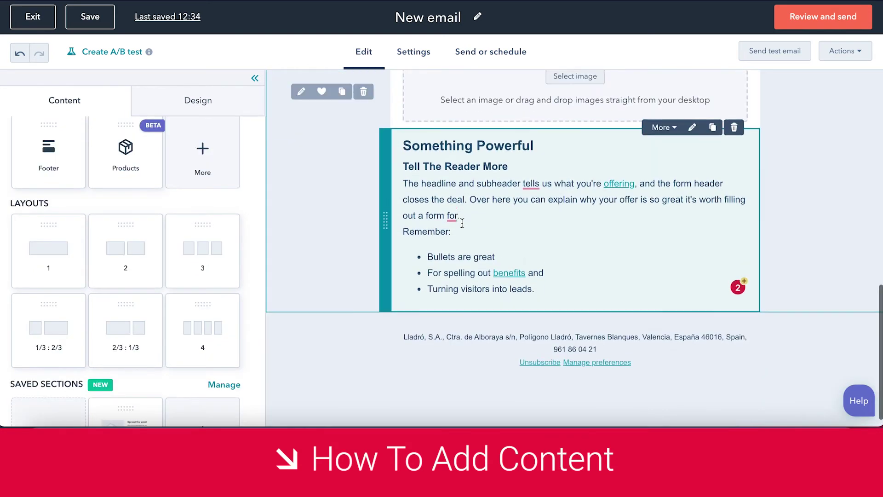
scroll(478, 327, up, 2)
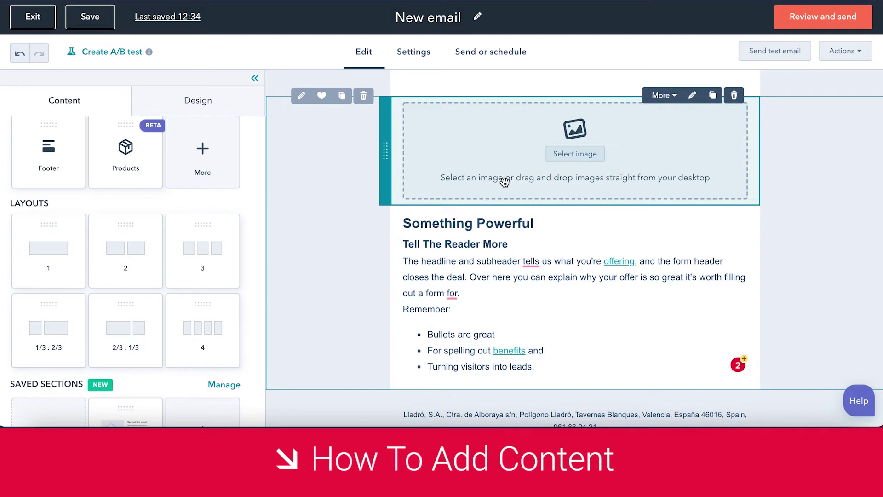
scroll(521, 143, up, 10)
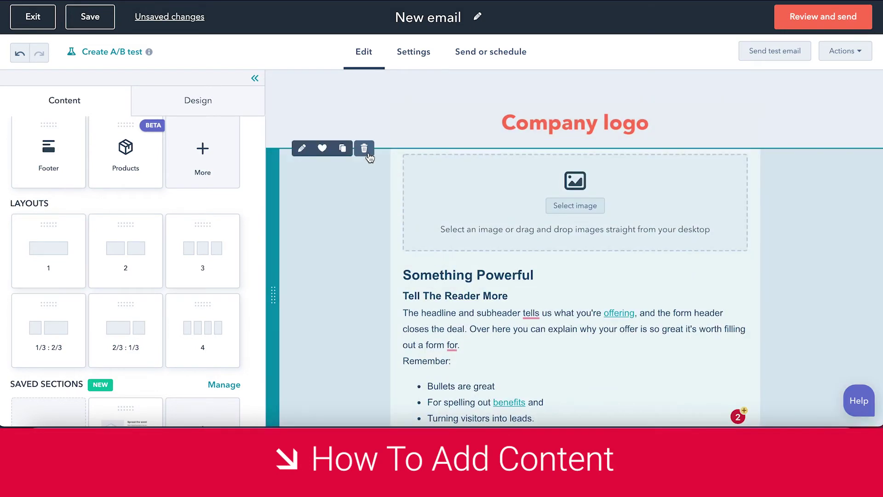
Add a 1/3 : 2/3 layout section between the text block and the footer, and close its layout settings.
scroll(547, 276, down, 3)
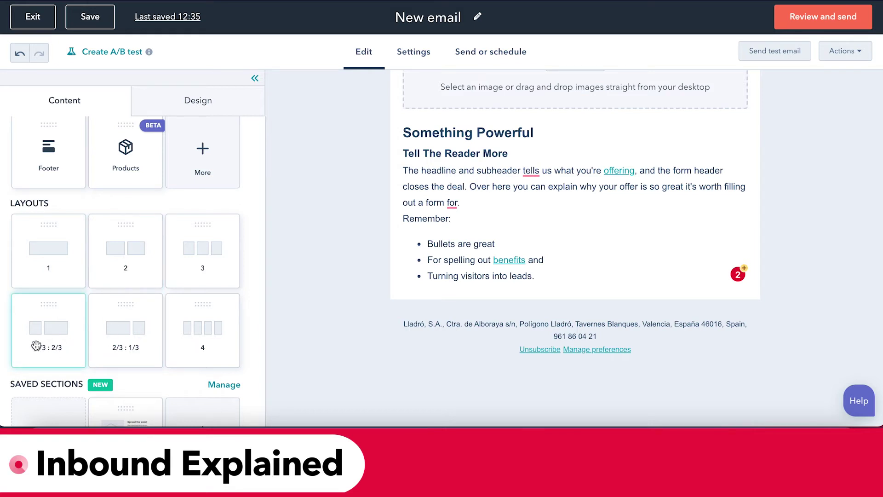
drag(33, 343, 445, 302)
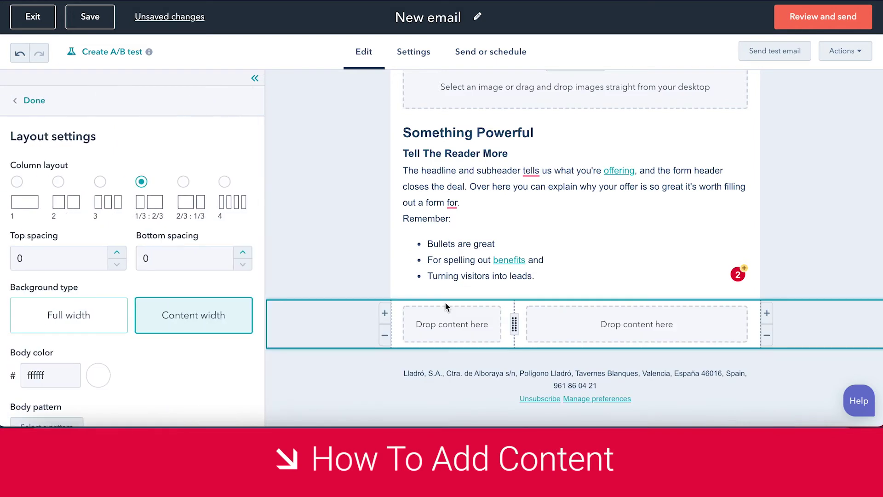
click(35, 104)
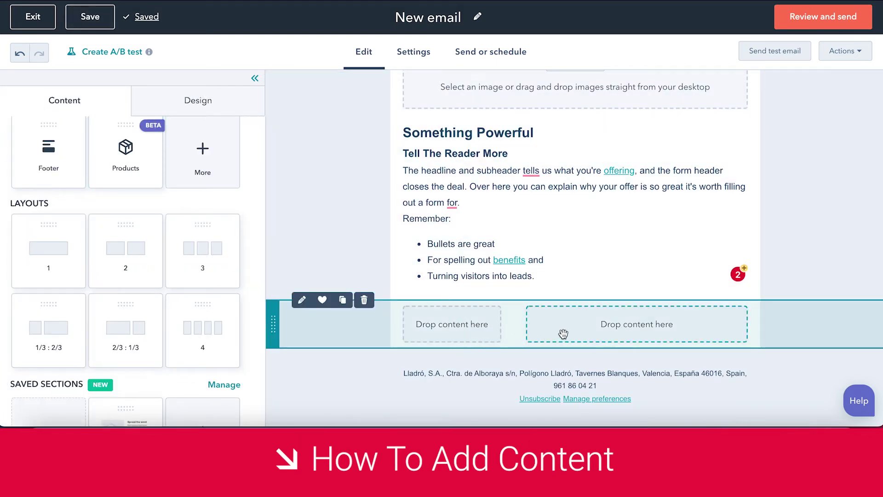
Place an image block in the narrow column and a text block in the wide column of the 1/3 : 2/3 section.
scroll(138, 230, up, 4)
drag(126, 177, 93, 195)
drag(40, 181, 466, 332)
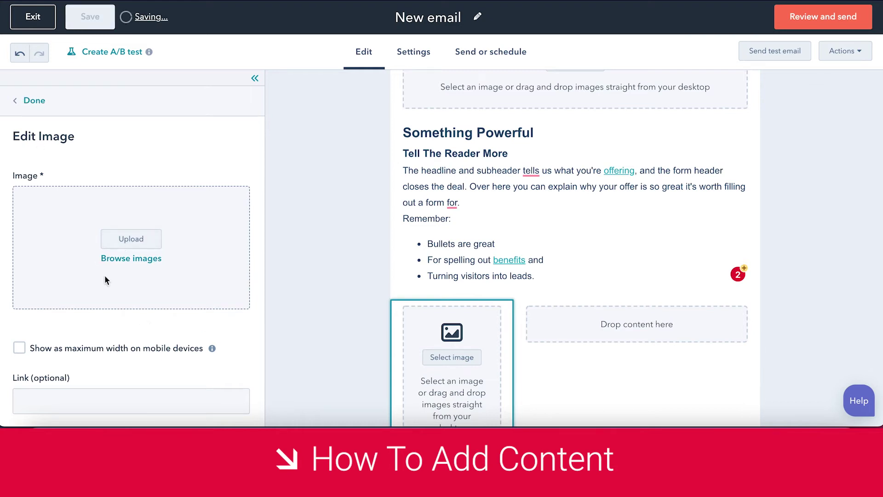
click(25, 102)
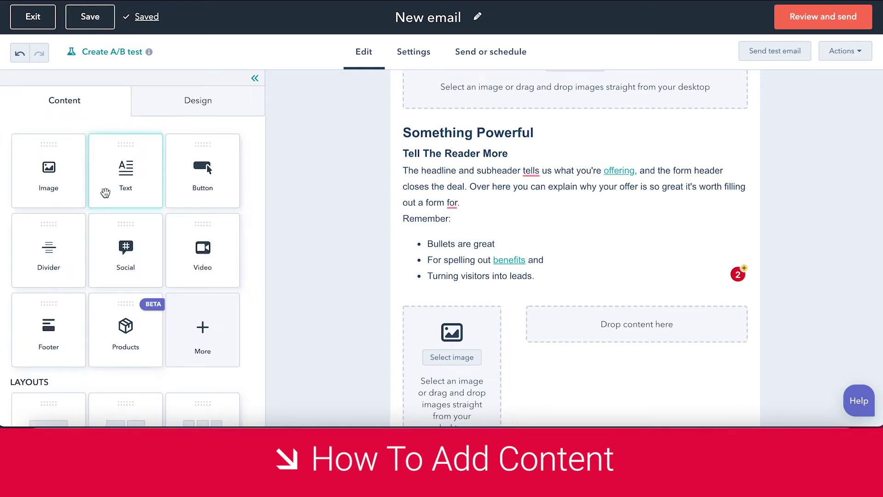
drag(125, 190, 587, 330)
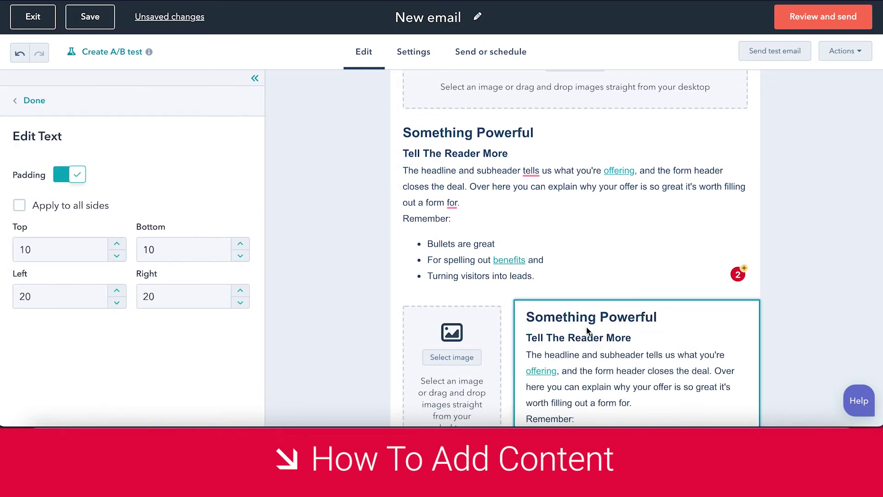
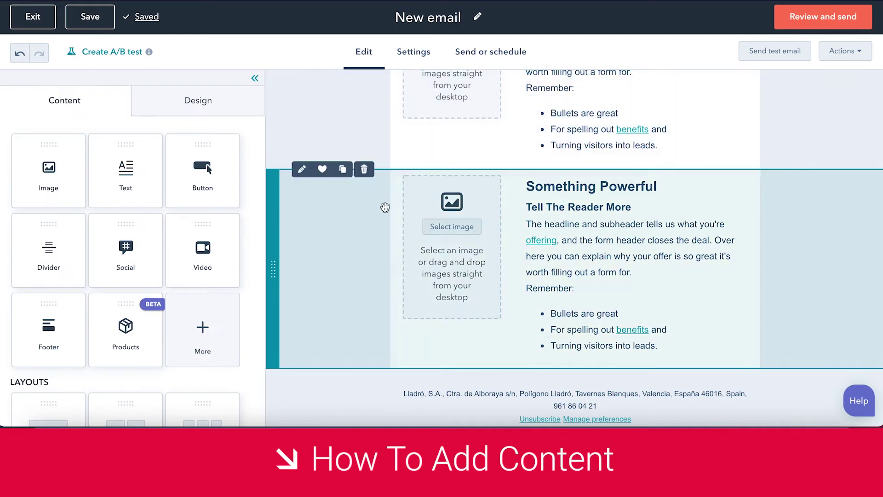
Save the image-and-text section as a reusable section named "Blog preview".
scroll(368, 170, down, 2)
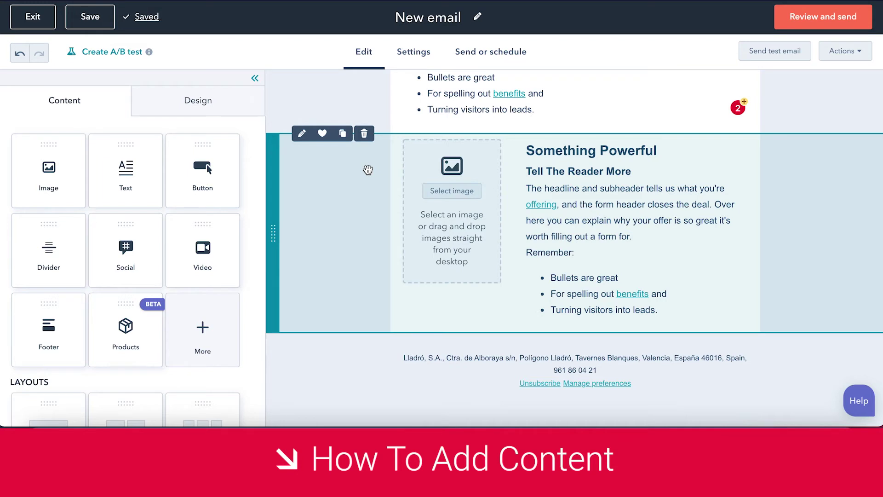
click(323, 140)
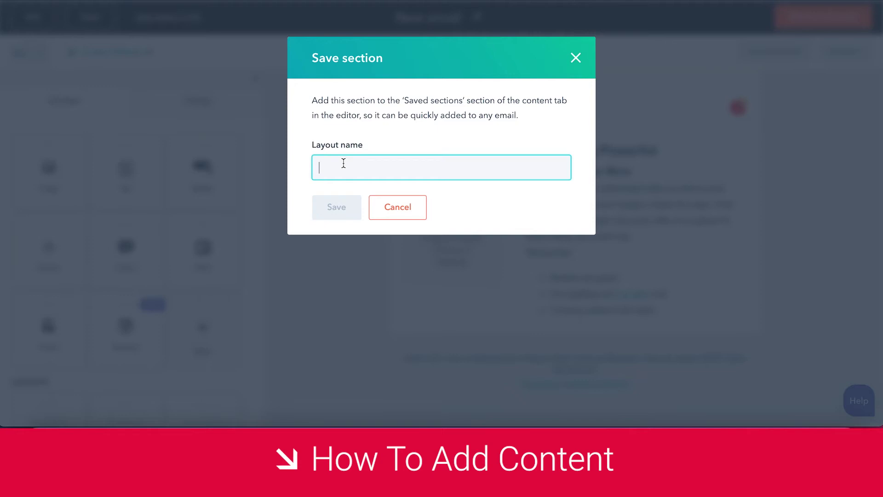
text(Blog preview)
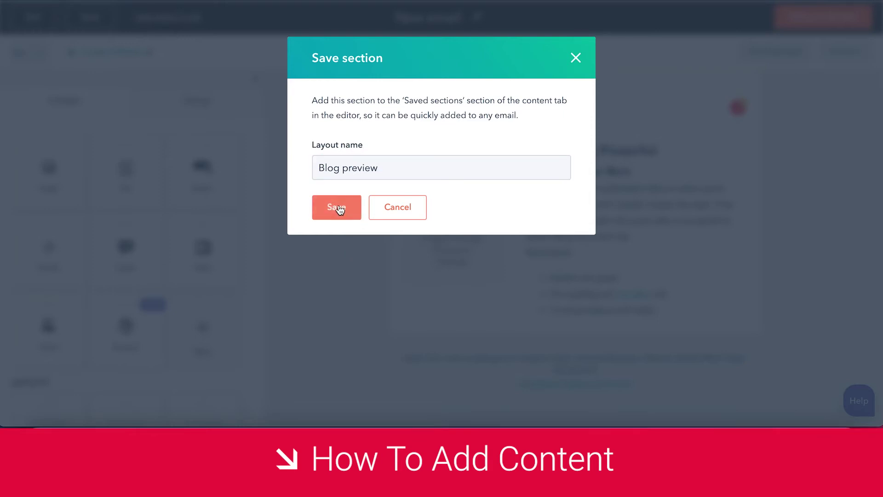
click(340, 210)
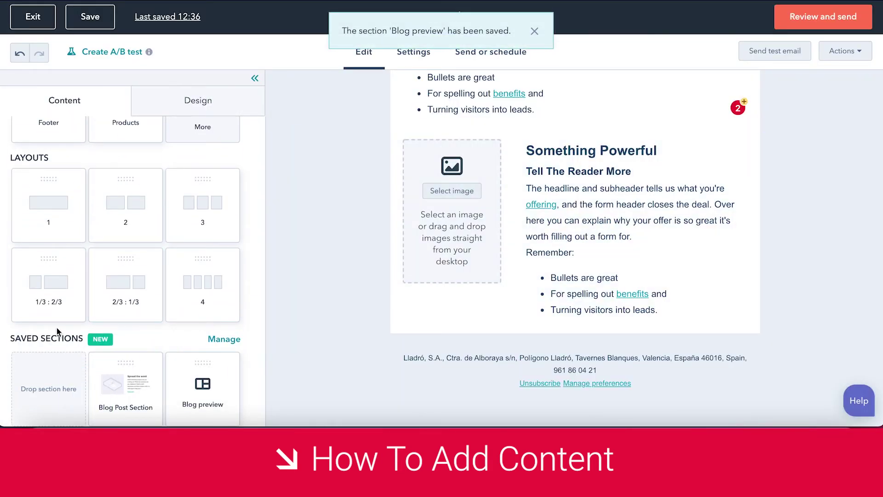
Insert the saved Blog Post Section and the saved Blog preview section, in that order, just above the footer.
scroll(57, 331, down, 2)
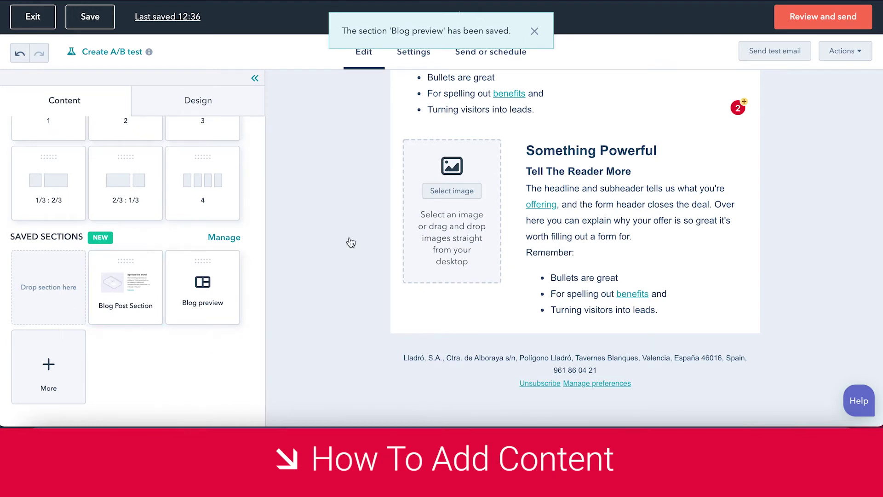
drag(119, 291, 465, 325)
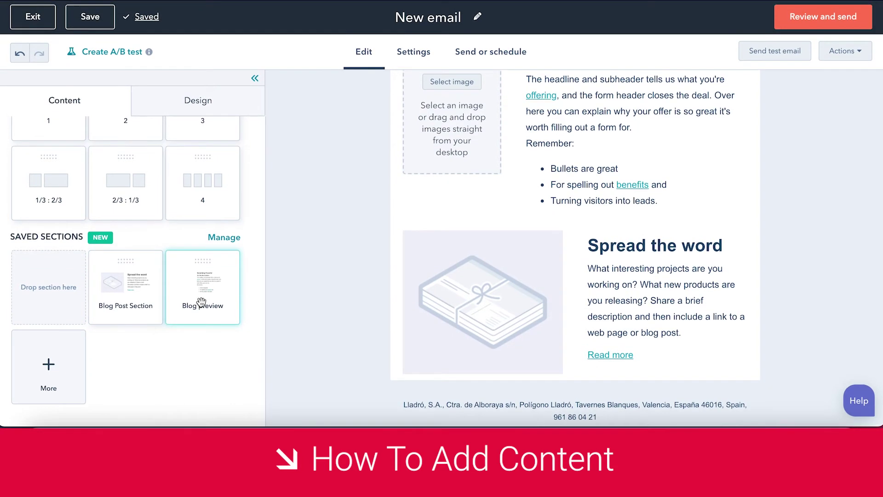
drag(200, 305, 464, 380)
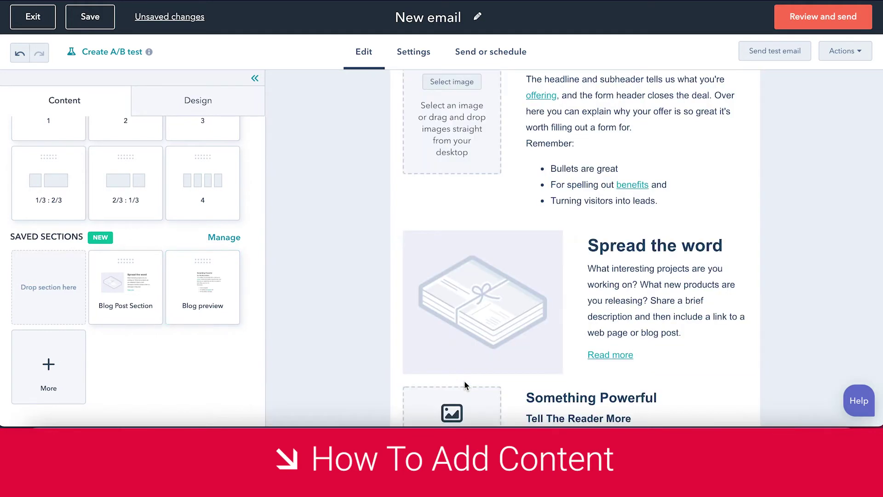
Delete the "Spread the word" section from the email and check the two remaining image-and-text sections.
scroll(465, 381, down, 3)
scroll(414, 184, up, 1)
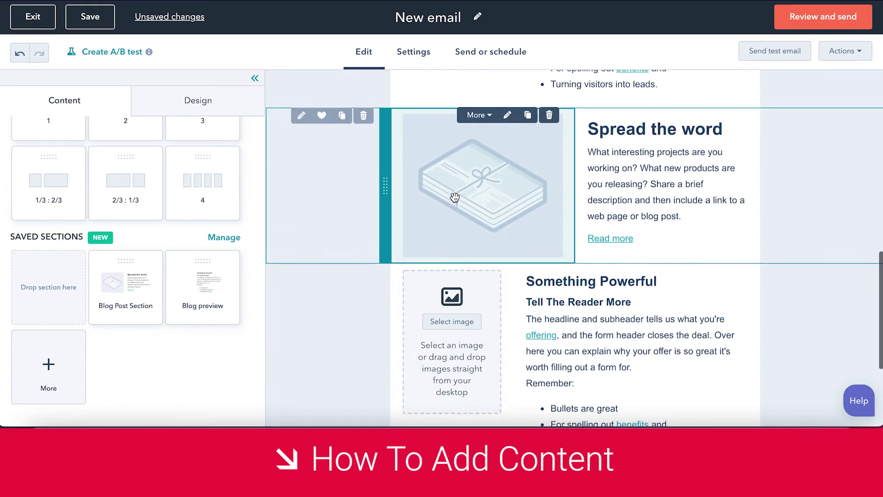
scroll(405, 165, down, 8)
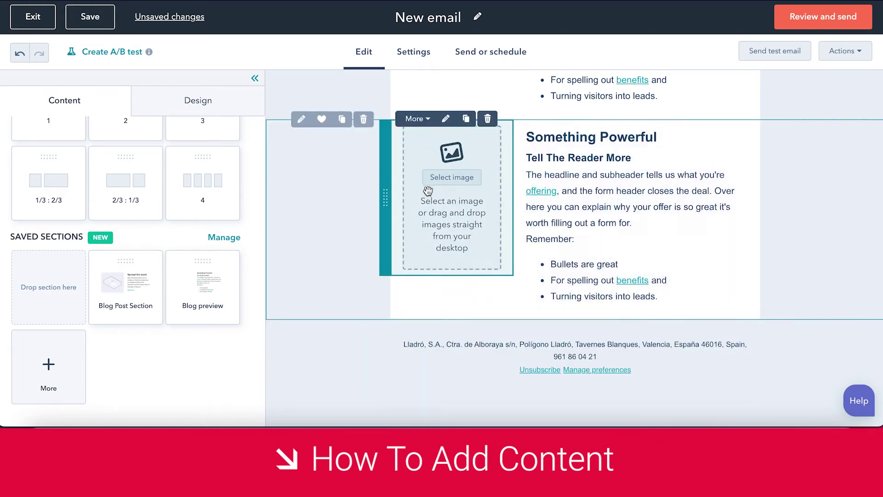
scroll(428, 191, up, 3)
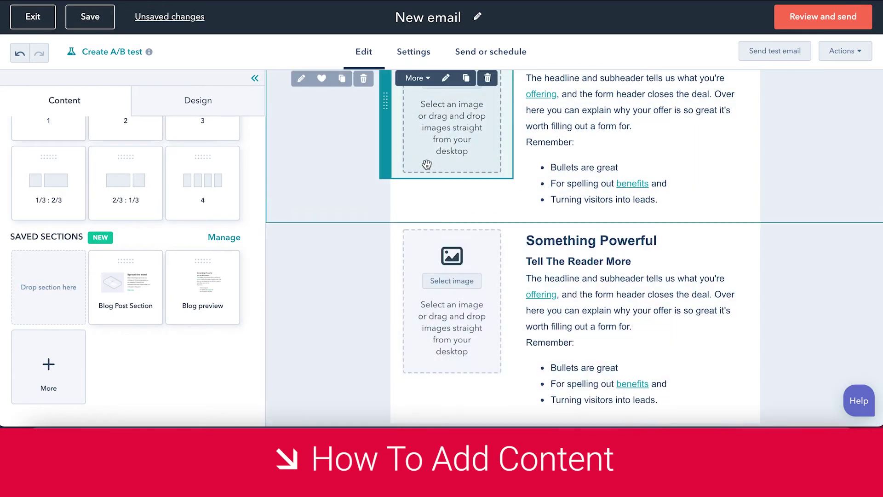
scroll(427, 165, down, 2)
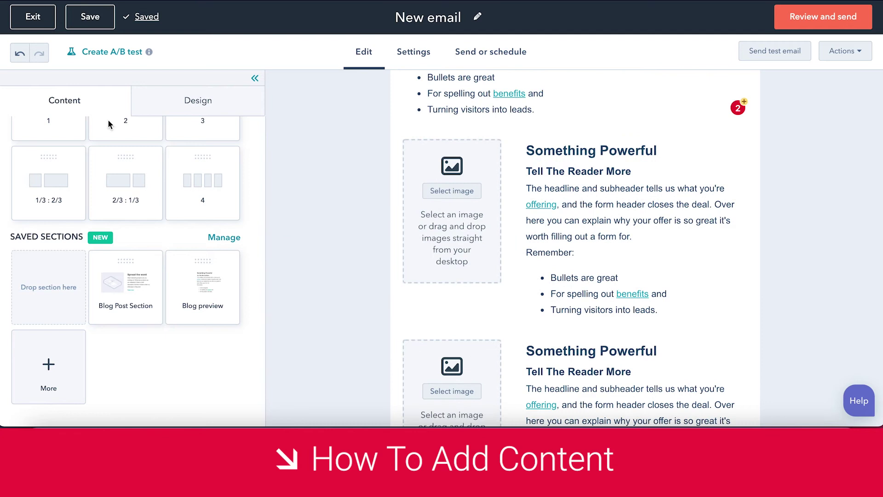
Add a button block beneath the full-width "Something Powerful" text, above the first image-and-text section.
scroll(115, 167, up, 4)
scroll(117, 170, up, 3)
scroll(550, 206, up, 5)
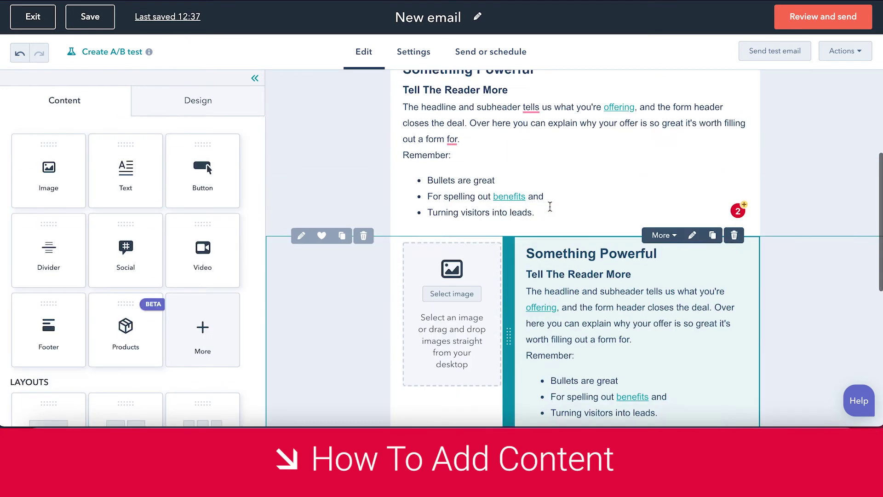
scroll(550, 207, down, 4)
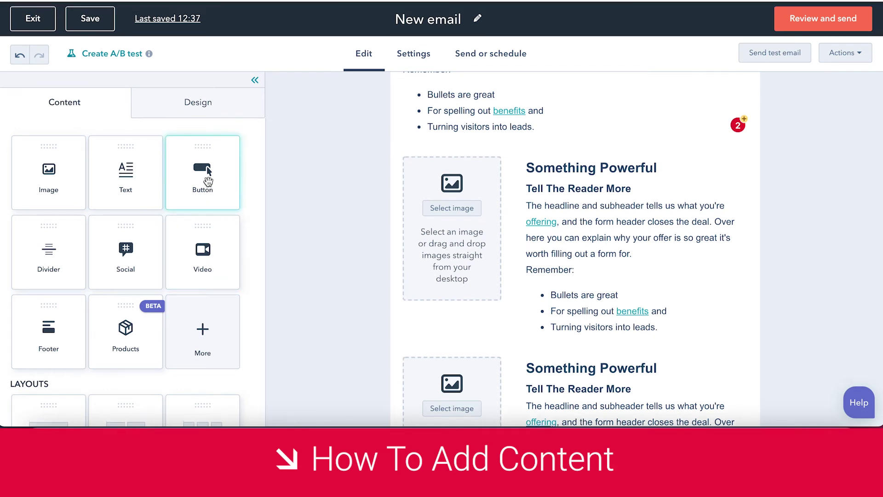
scroll(520, 155, up, 5)
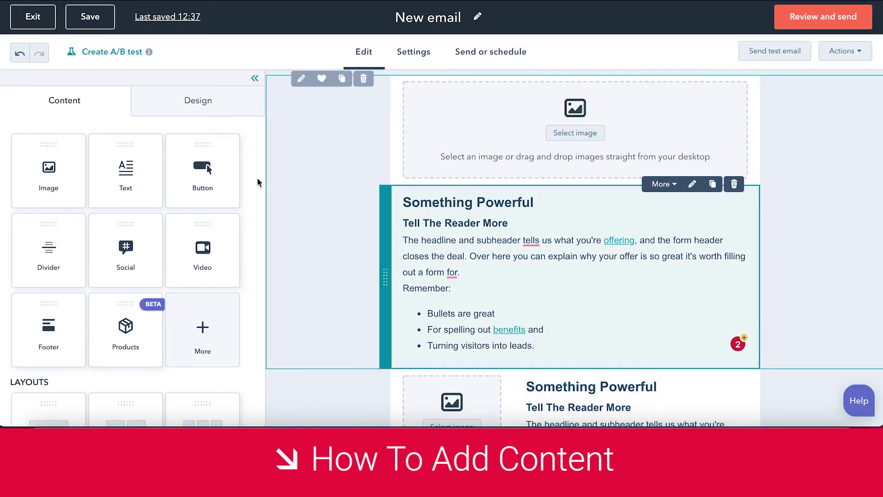
drag(191, 180, 550, 357)
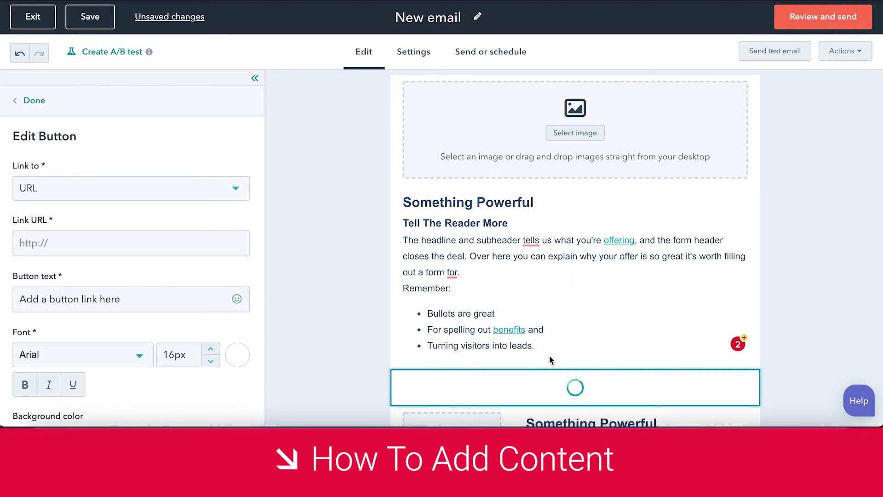
Set the button text to "Download now!" and look through the button's link, alignment and padding settings.
scroll(87, 301, down, 3)
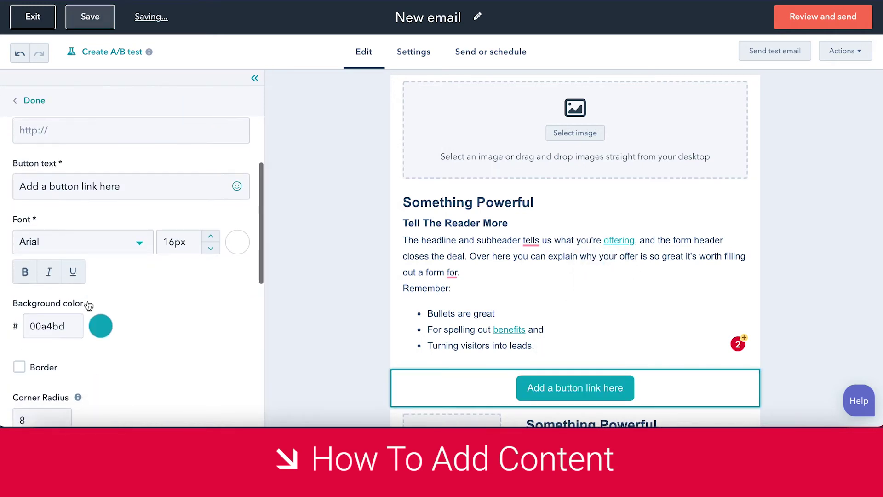
triple_click(57, 192)
text(Download n)
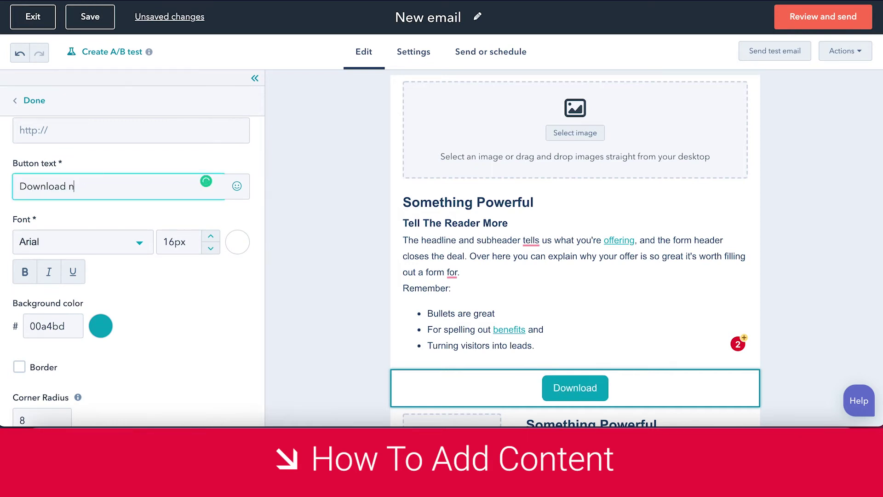
scroll(83, 271, up, 3)
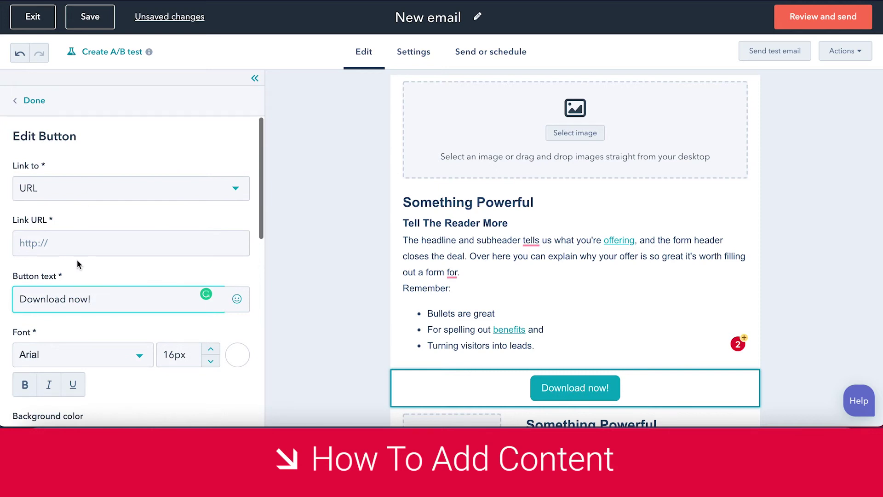
scroll(77, 263, down, 10)
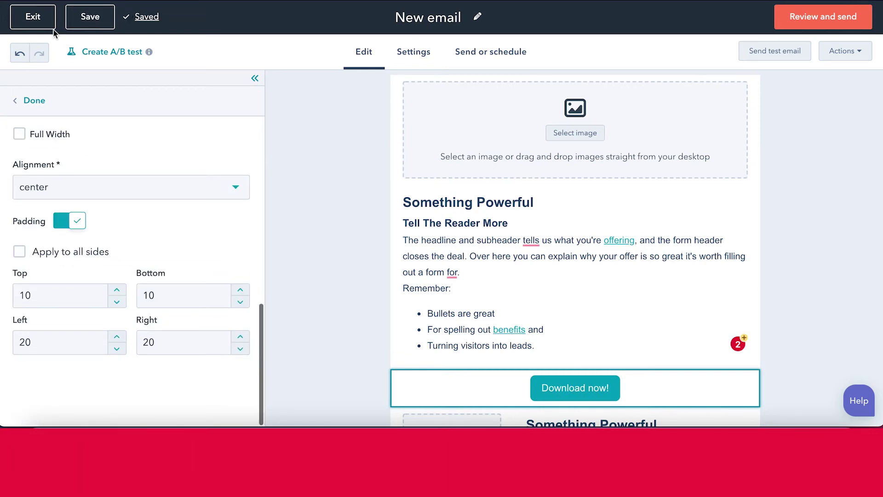
Close the button settings and look over the whole email together with the available content blocks, layouts and saved sections.
click(34, 101)
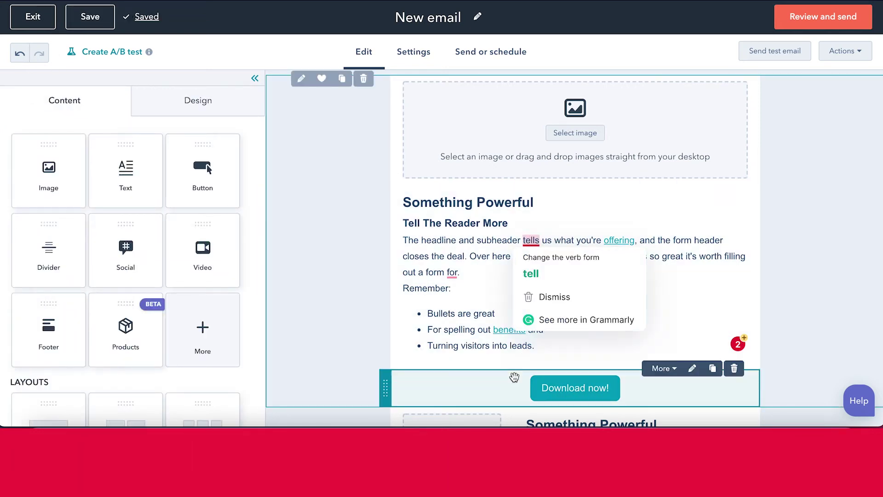
scroll(514, 377, up, 2)
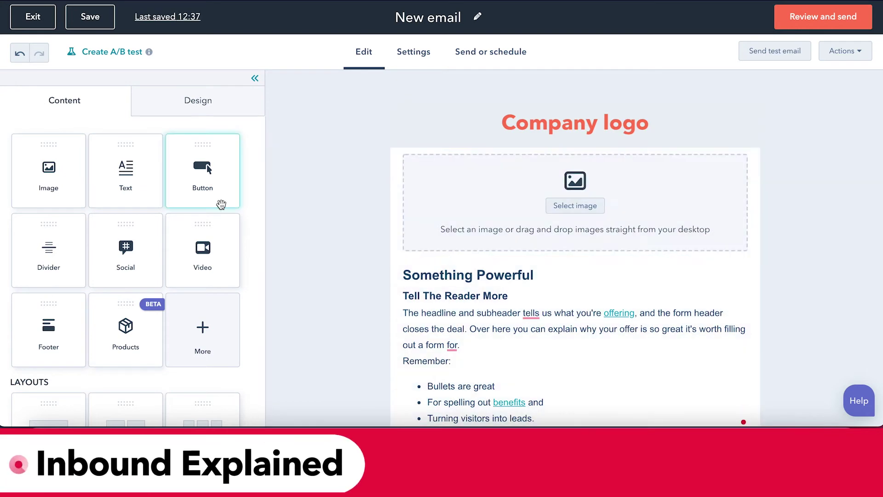
scroll(206, 261, down, 2)
scroll(205, 260, down, 3)
scroll(510, 216, down, 5)
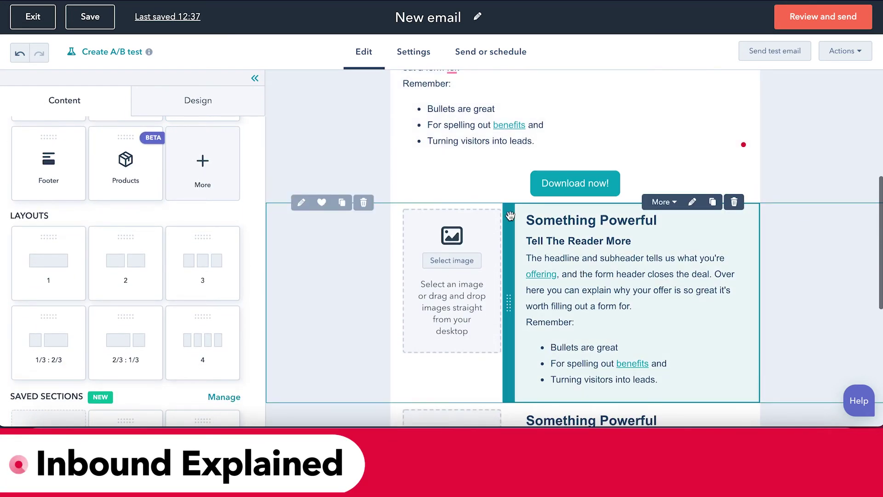
scroll(510, 217, down, 5)
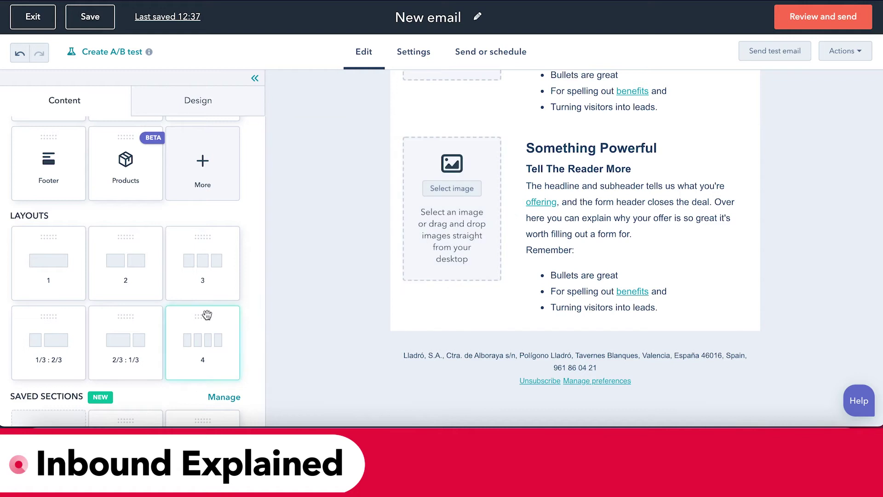
scroll(205, 313, down, 3)
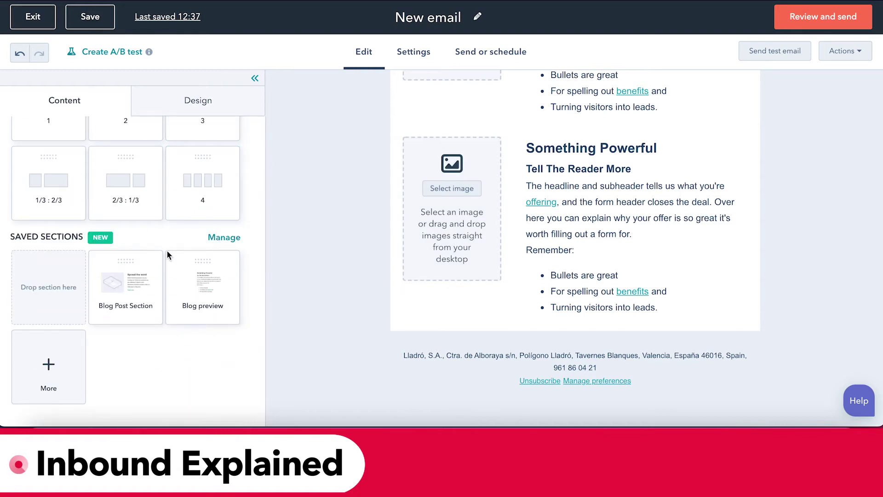
scroll(168, 227, up, 6)
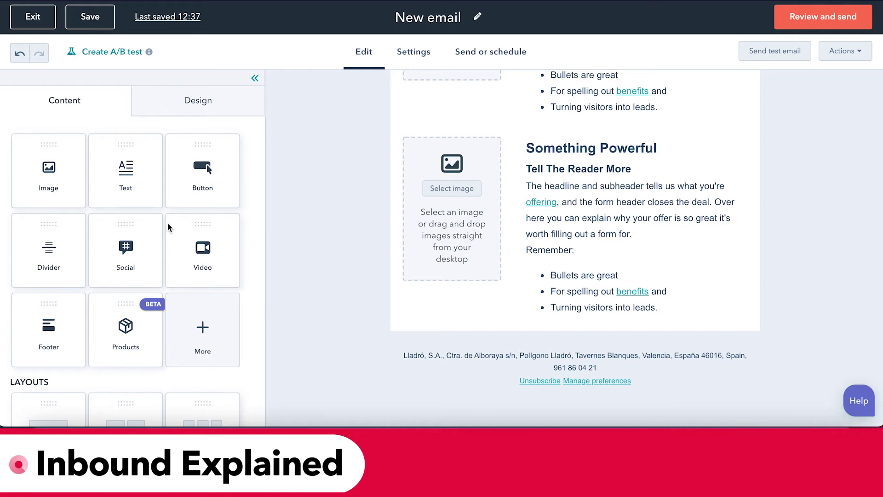
scroll(524, 135, up, 6)
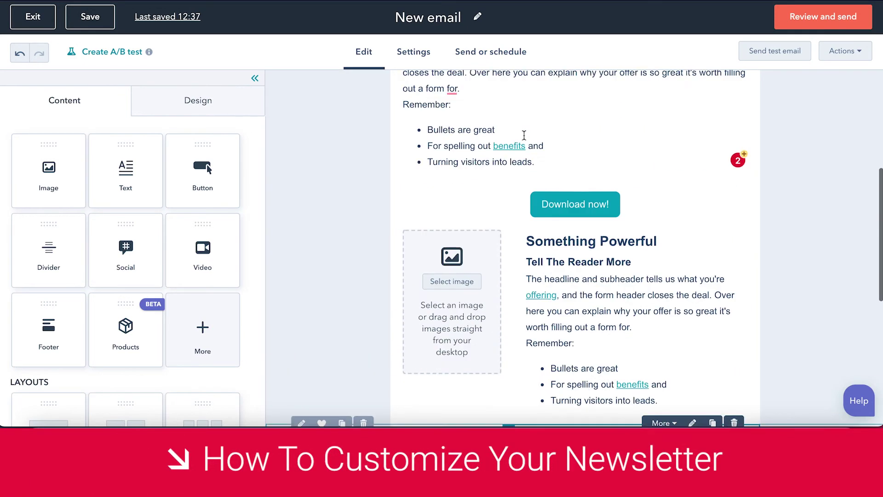
scroll(524, 134, up, 8)
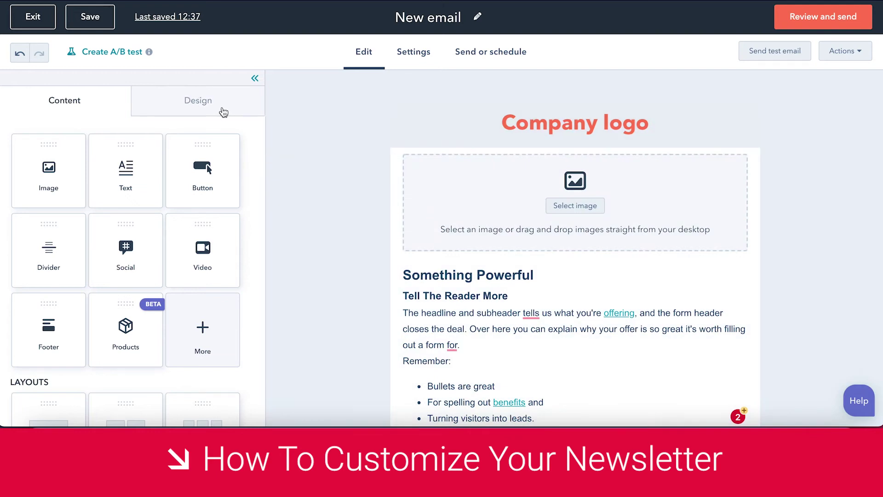
Set the email template's background color to light blue in the design settings.
click(222, 110)
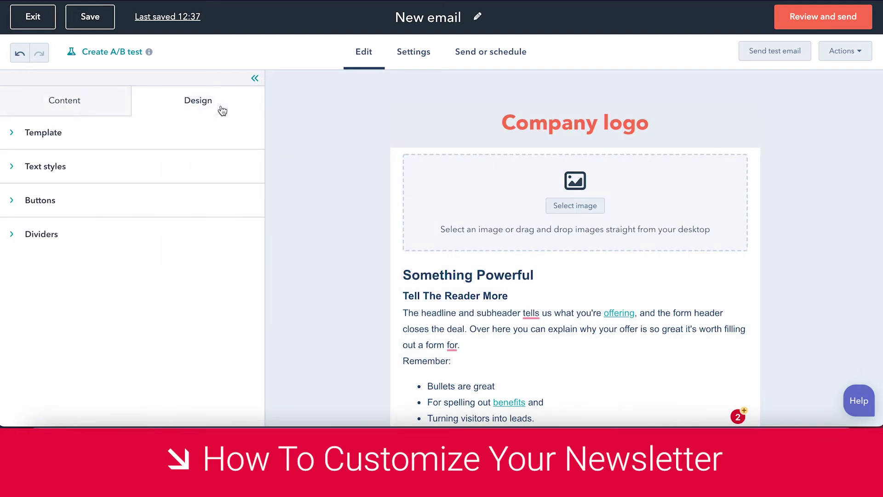
click(46, 143)
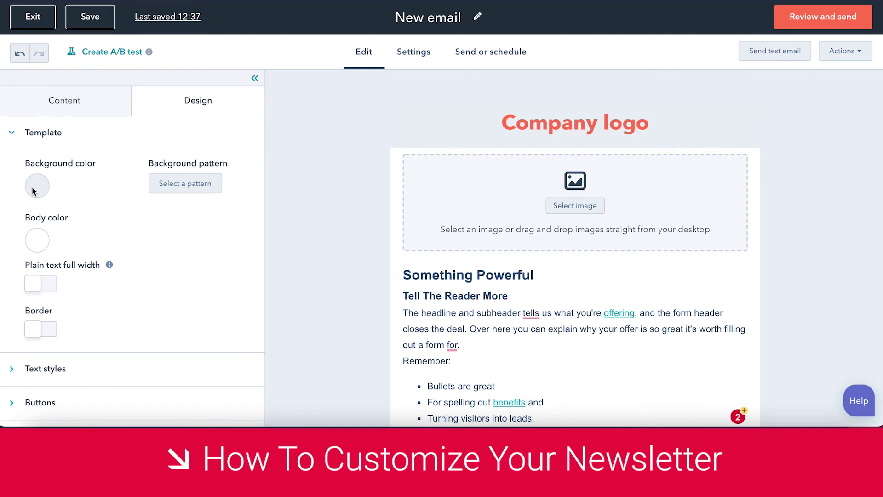
click(37, 186)
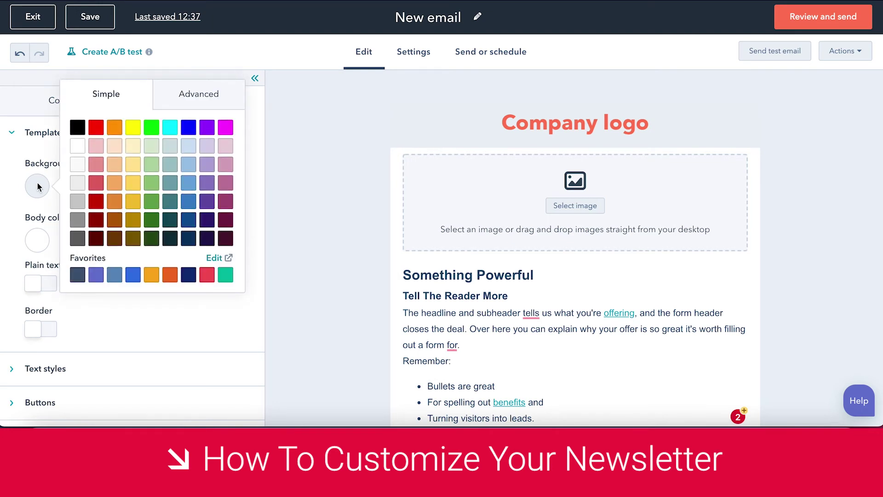
click(189, 146)
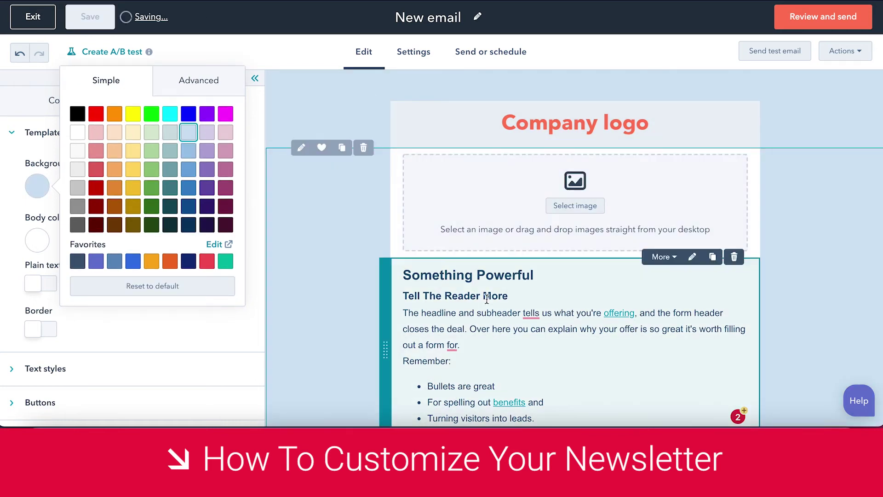
click(519, 292)
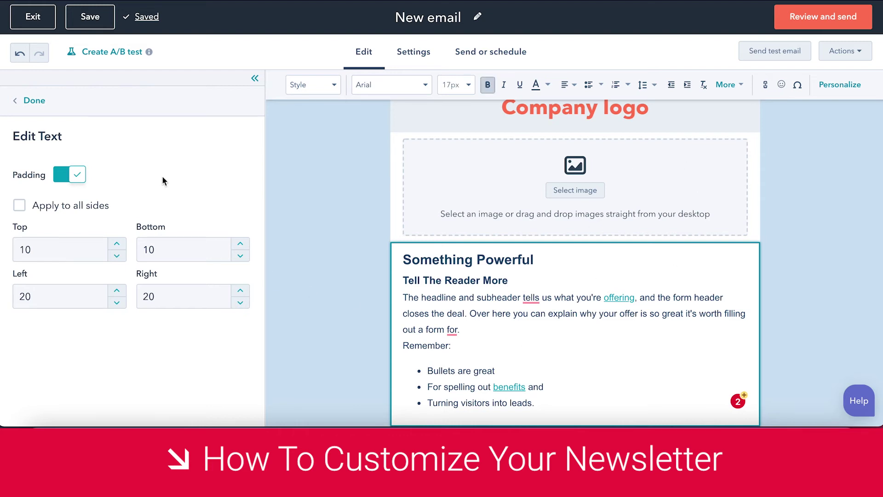
click(31, 99)
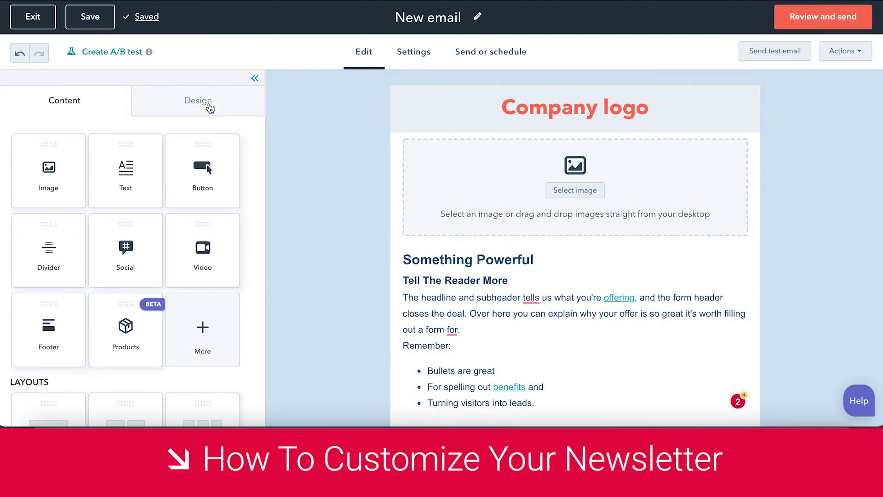
Try a medium blue body color for the template, check the email, and set the body color back to white.
click(210, 108)
click(49, 141)
click(40, 239)
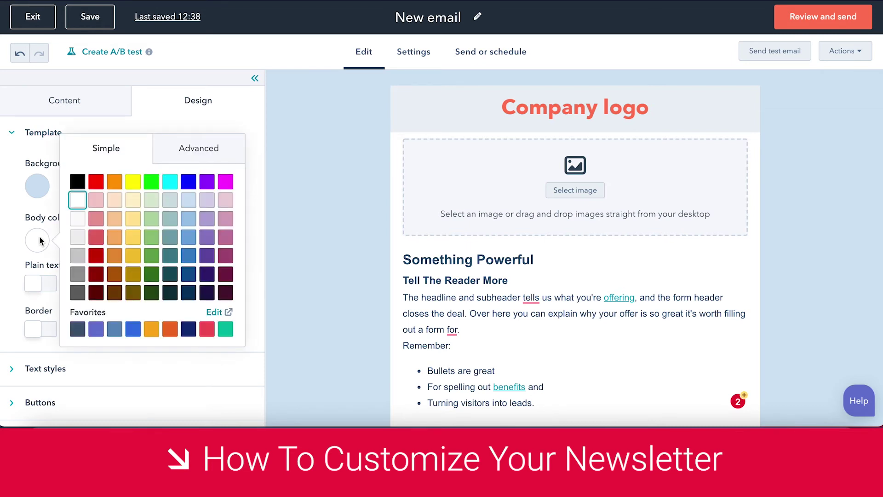
click(189, 256)
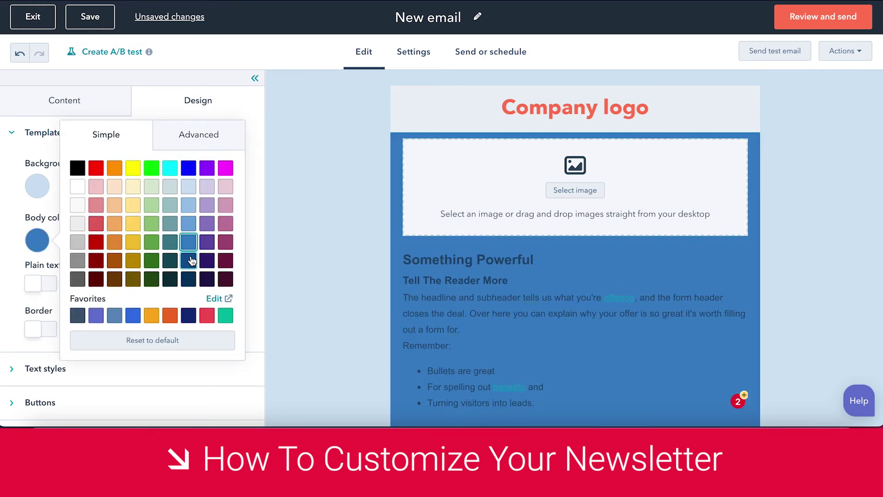
scroll(543, 303, down, 10)
scroll(542, 303, up, 10)
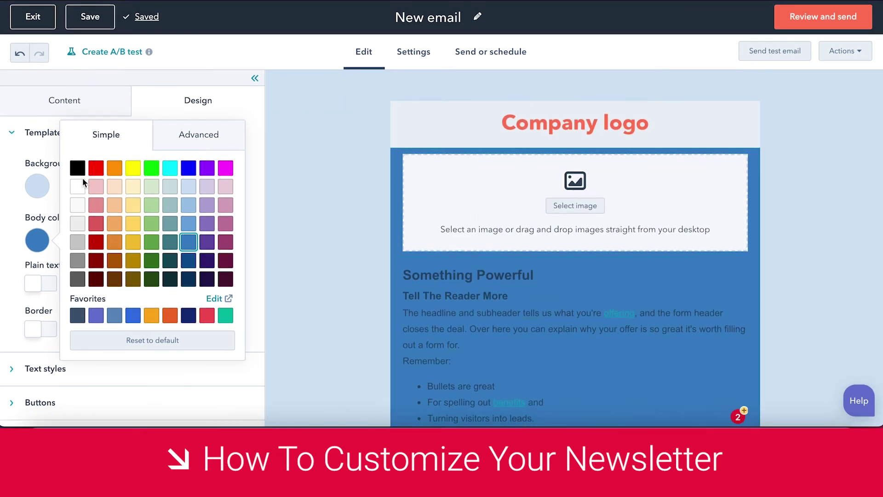
click(79, 188)
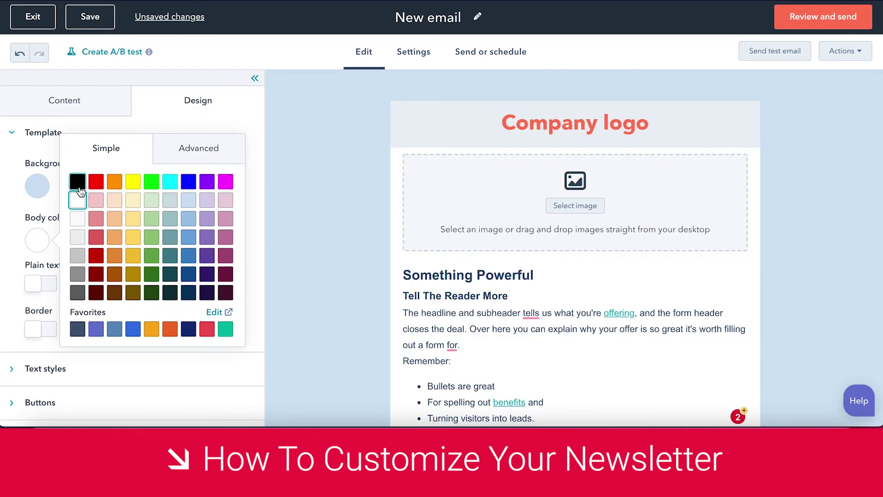
click(6, 230)
Review the text style settings for paragraph, headings, line height and links, and browse the fonts available for paragraph text.
click(16, 177)
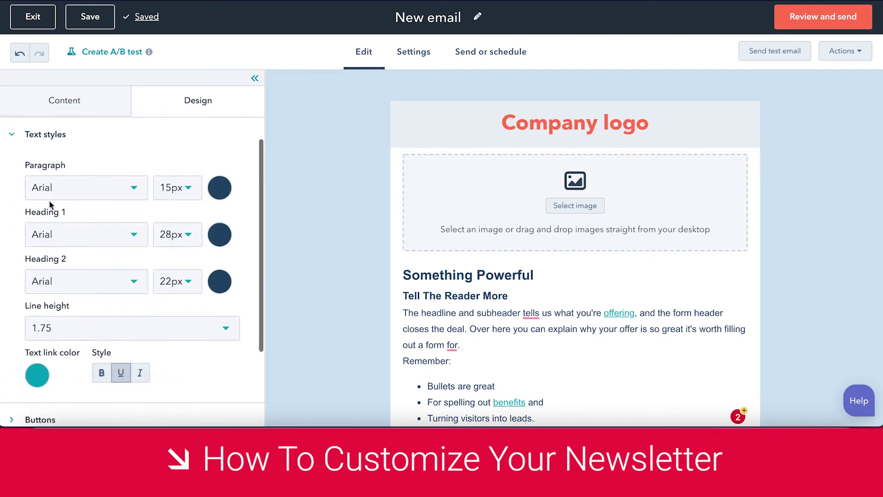
scroll(50, 205, down, 2)
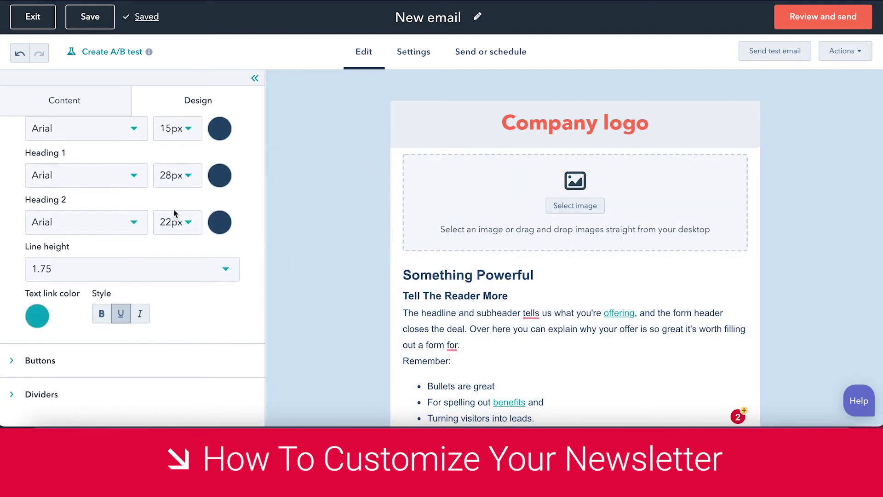
scroll(174, 213, up, 1)
scroll(498, 202, down, 2)
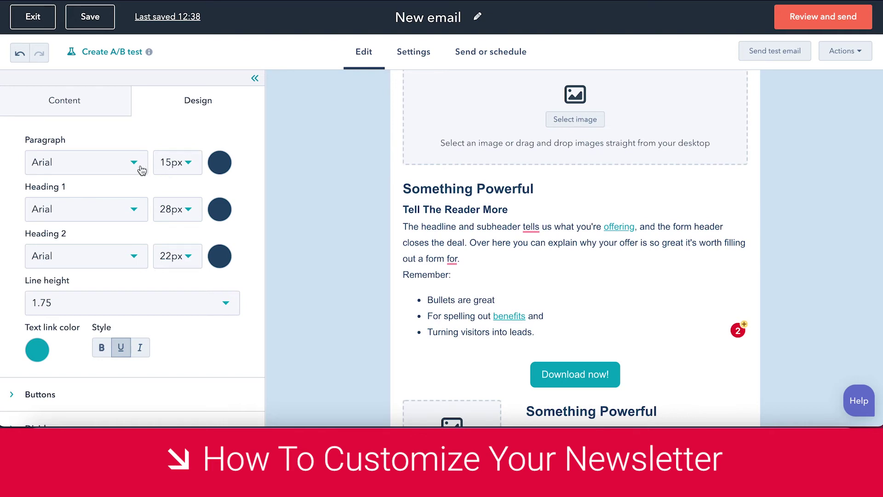
click(137, 171)
scroll(108, 267, down, 2)
scroll(107, 264, down, 2)
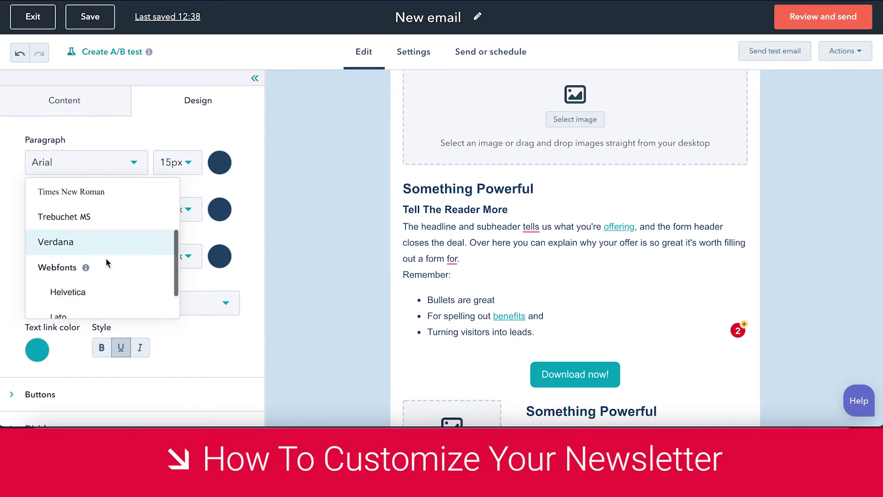
click(122, 139)
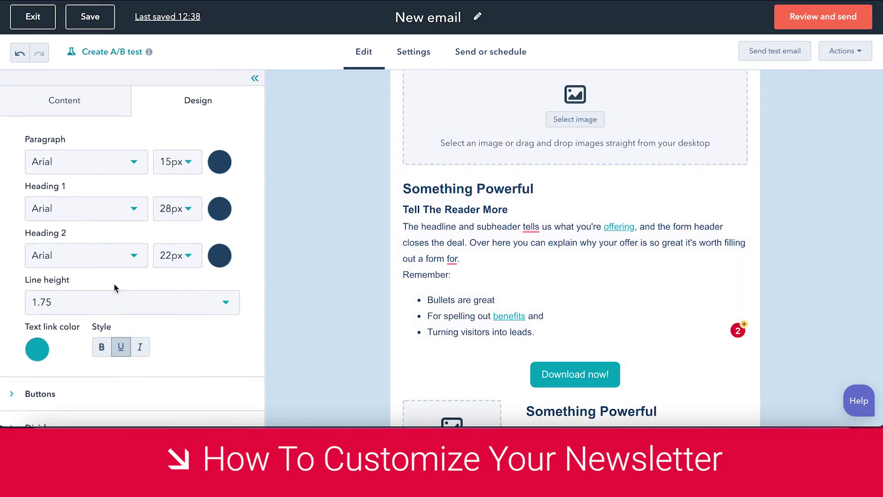
Examine the design settings for buttons and dividers, including radius, font, color, height and line style.
scroll(101, 295, down, 2)
click(55, 316)
scroll(55, 317, down, 3)
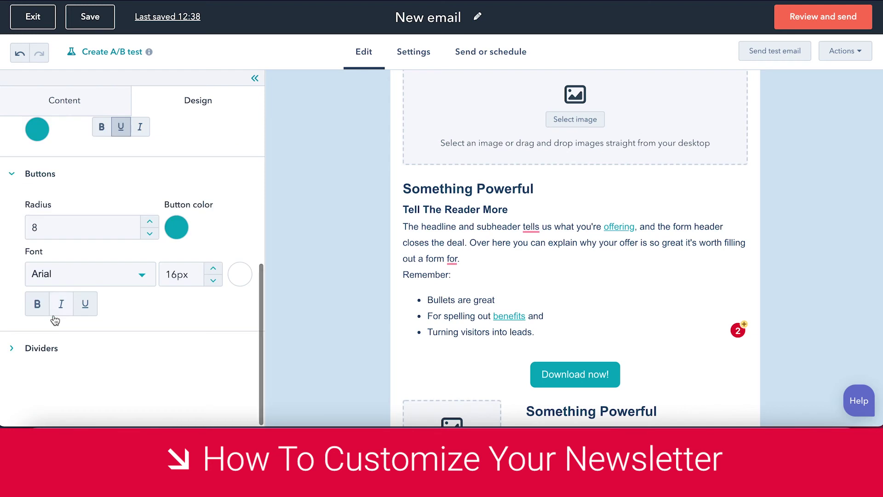
click(54, 345)
scroll(49, 348, down, 2)
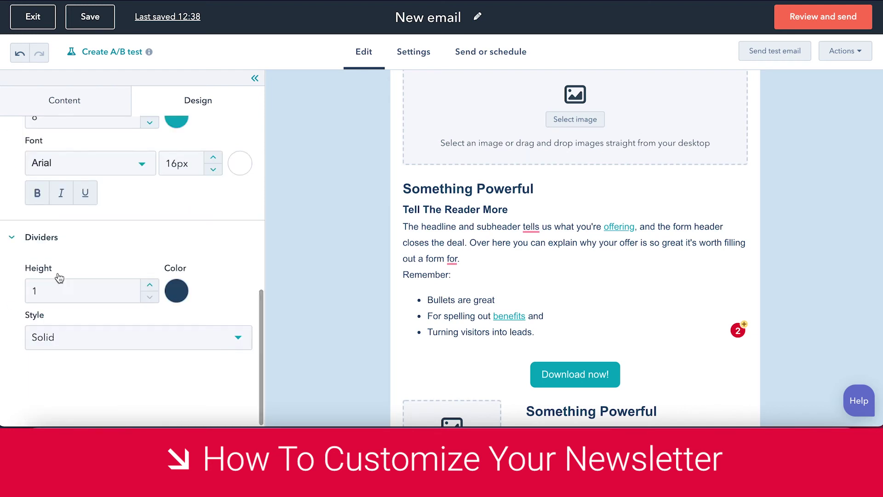
scroll(107, 179, up, 8)
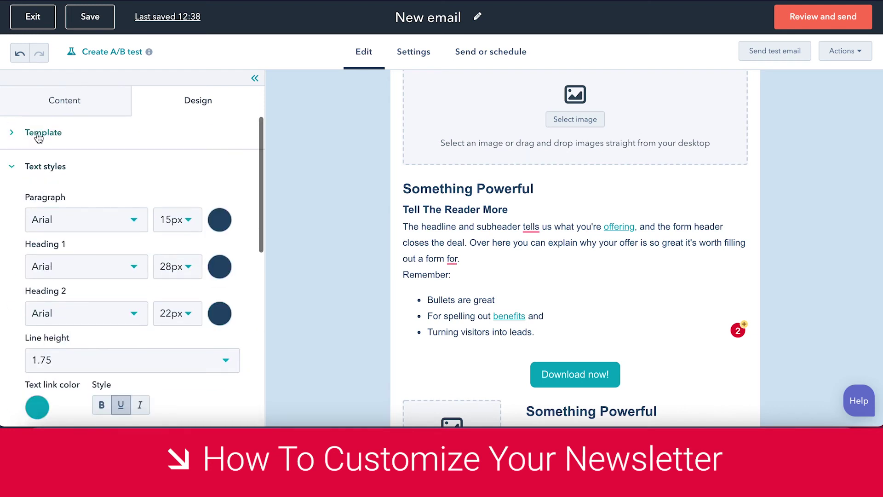
Add a divider block directly beneath the "Download now!" button and look over the complete email.
click(54, 107)
drag(67, 221, 531, 389)
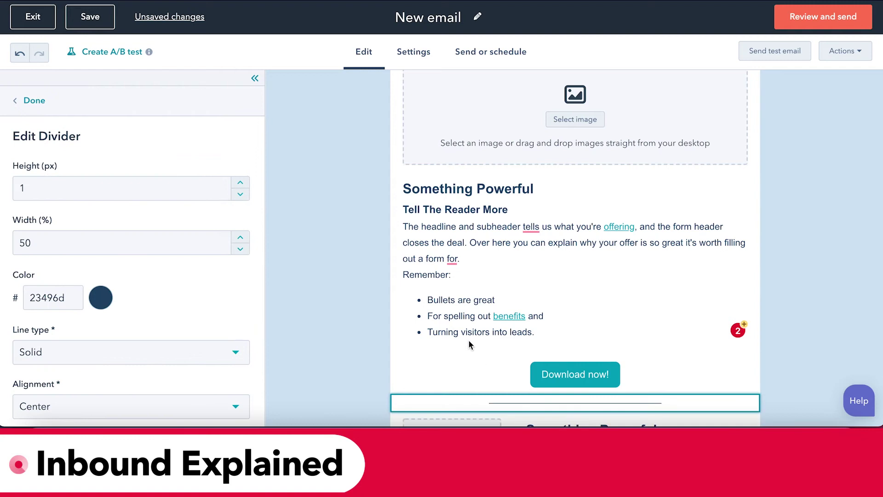
click(34, 102)
scroll(481, 276, down, 5)
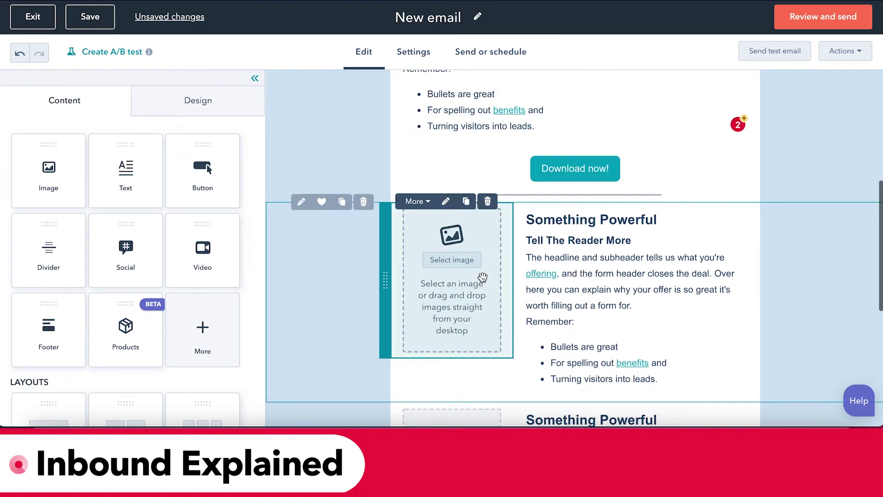
scroll(663, 203, down, 7)
scroll(653, 184, up, 7)
scroll(627, 159, up, 6)
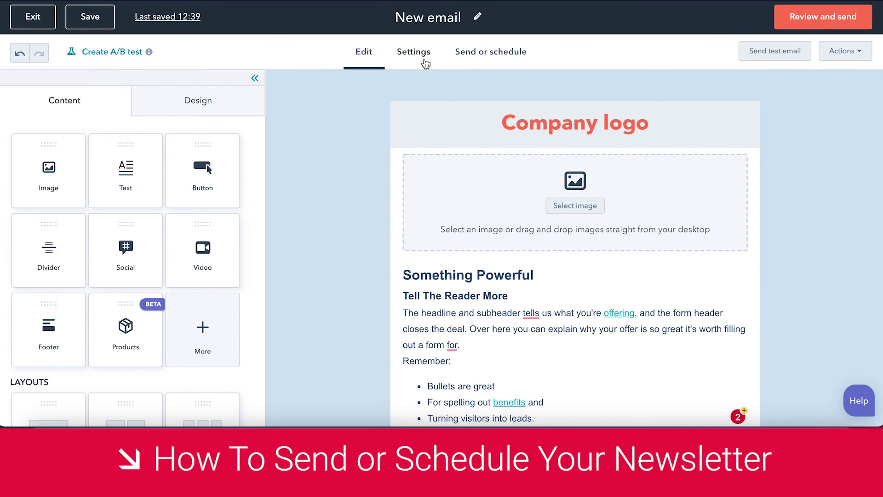
Check the From name choices in the email settings and turn off using the from address as the reply-to address.
click(426, 64)
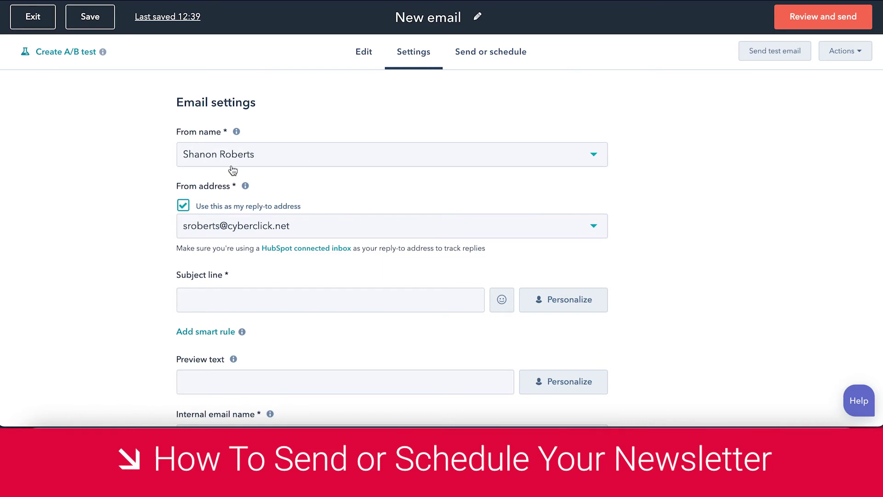
click(291, 164)
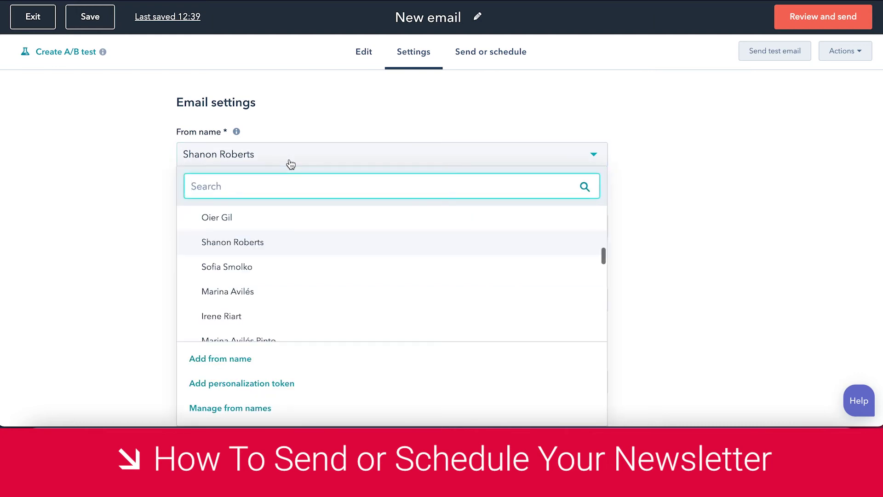
click(97, 182)
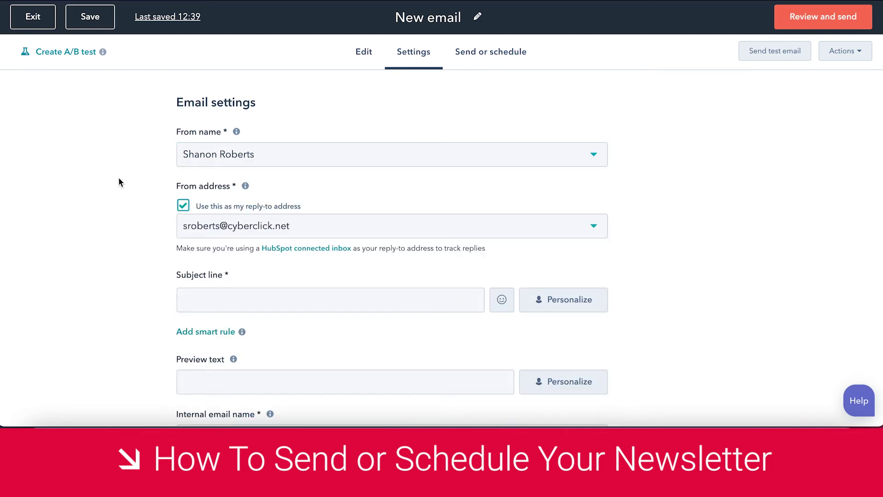
click(263, 158)
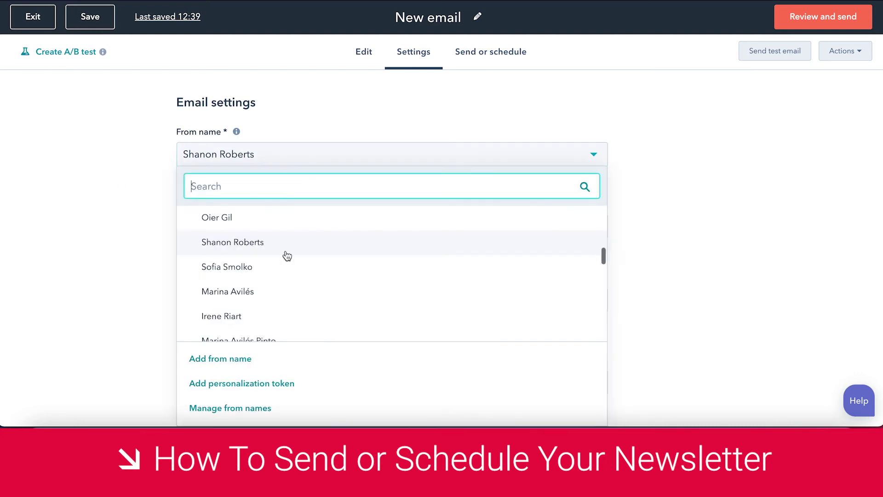
click(66, 319)
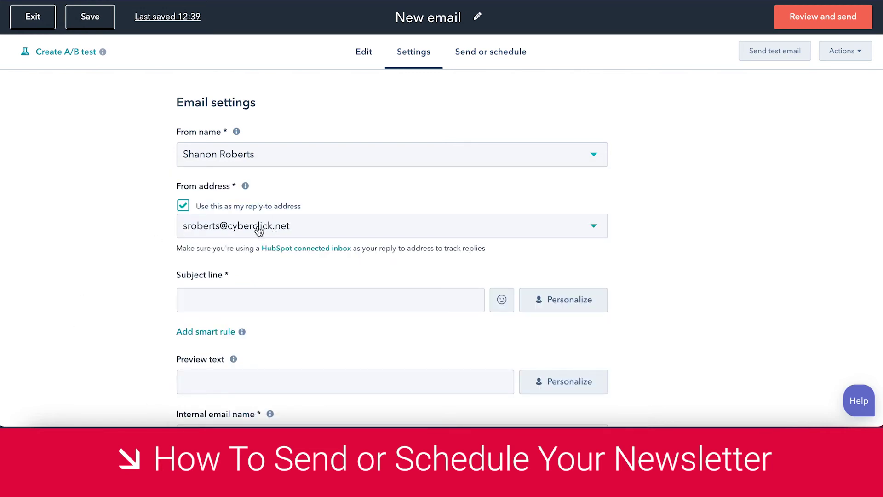
click(184, 208)
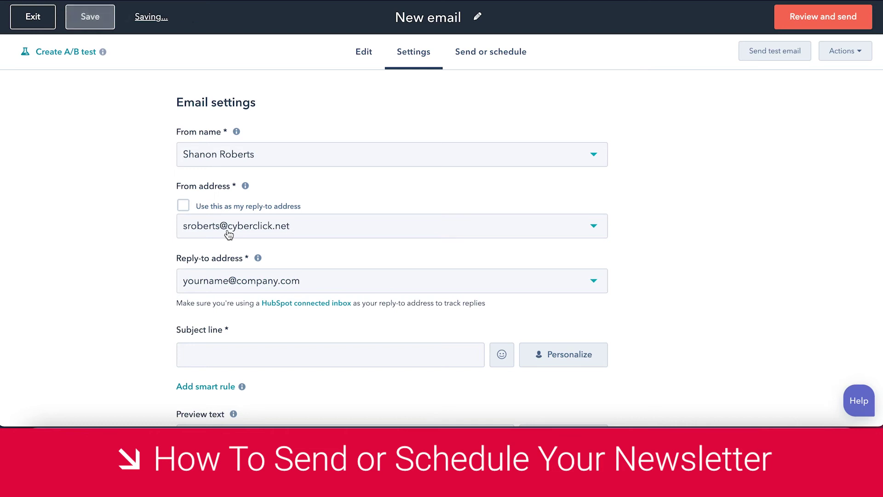
Use the from address as the reply-to address again and look at the subject line and preview text fields.
click(182, 205)
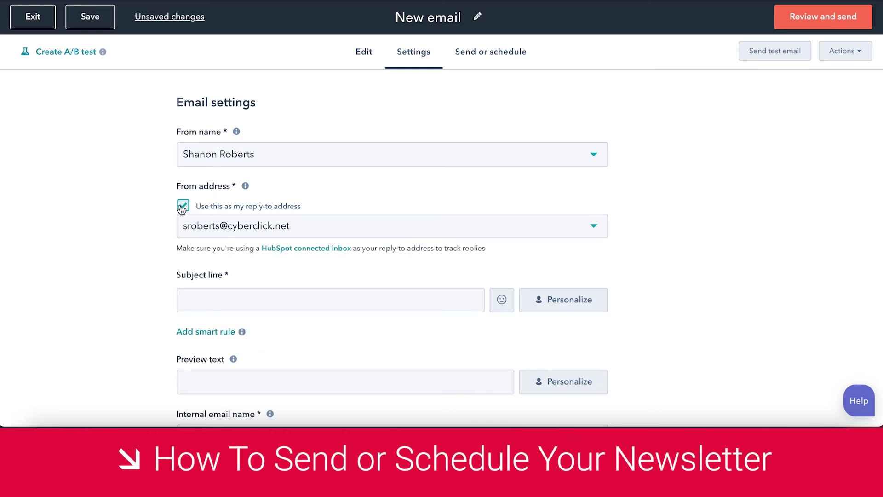
scroll(148, 222, down, 4)
click(231, 156)
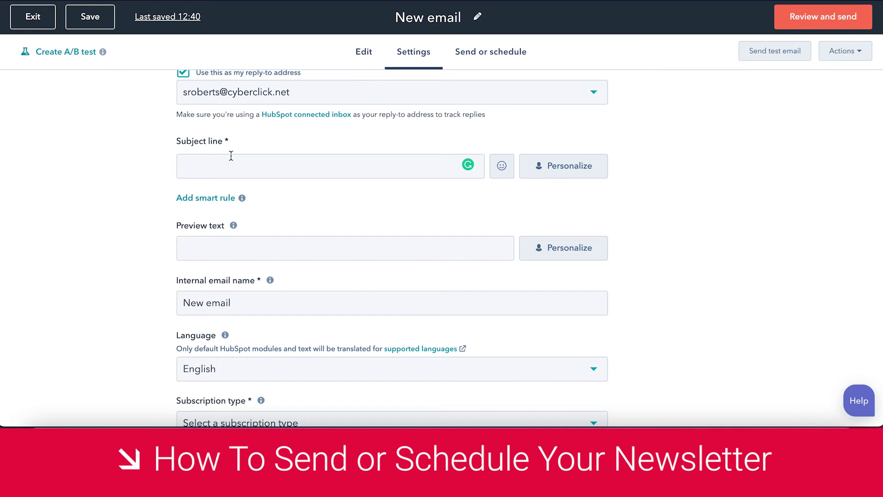
click(229, 250)
Set the internal email name to "September Inbound Explained Newsletter".
scroll(156, 276, down, 2)
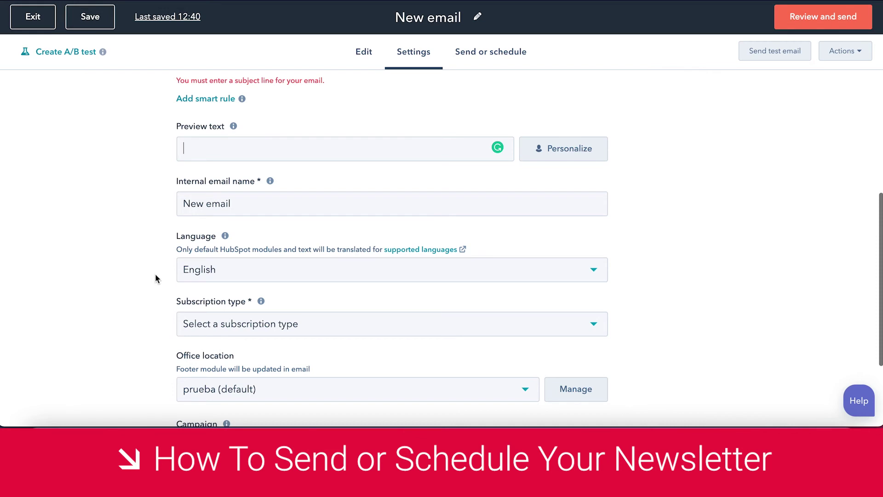
scroll(156, 275, down, 2)
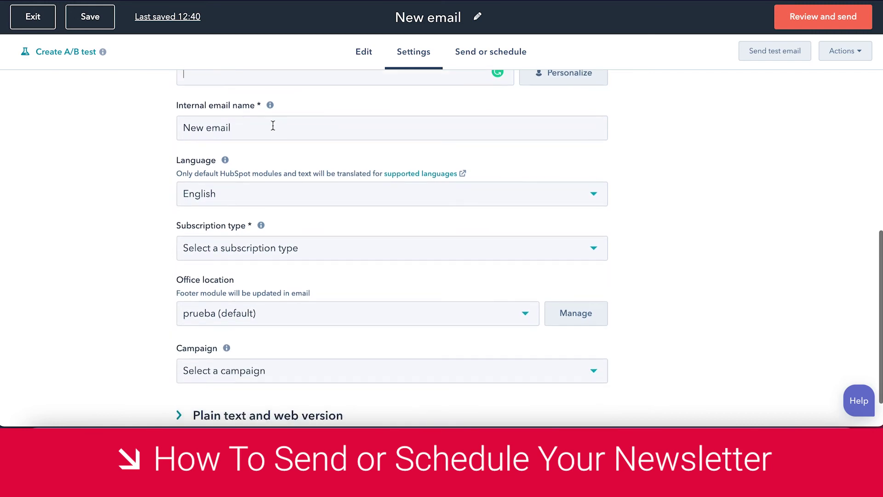
double_click(196, 128)
key(ctrl+a)
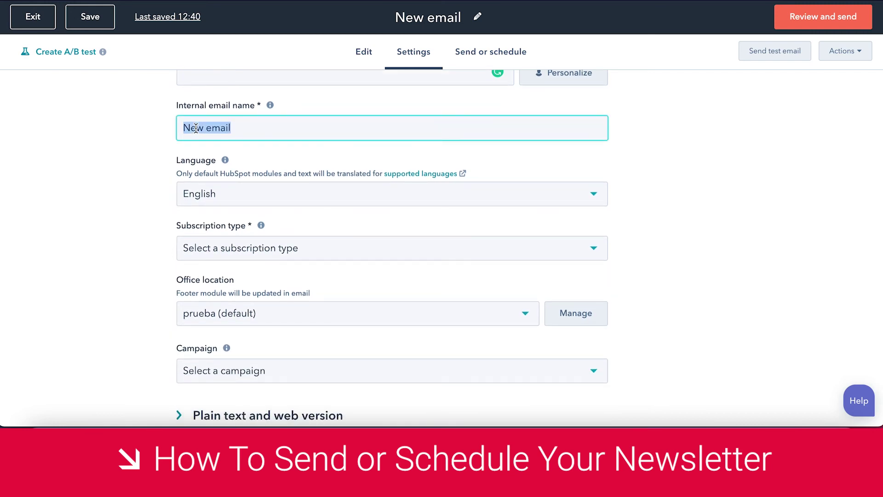
text(Septemb)
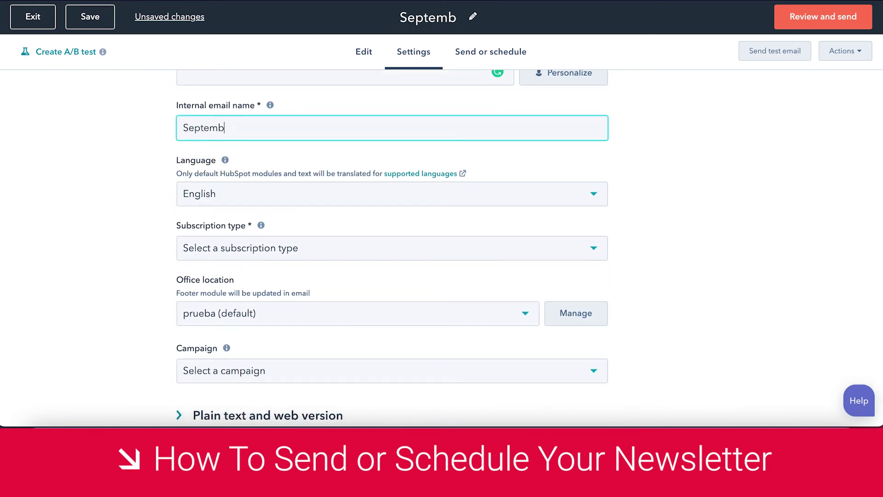
text(er Inbound E)
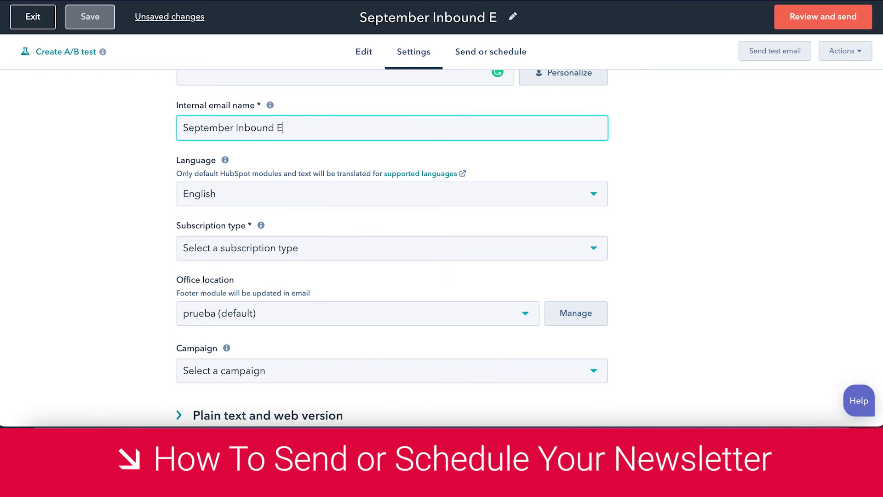
text(xplained Newsletter)
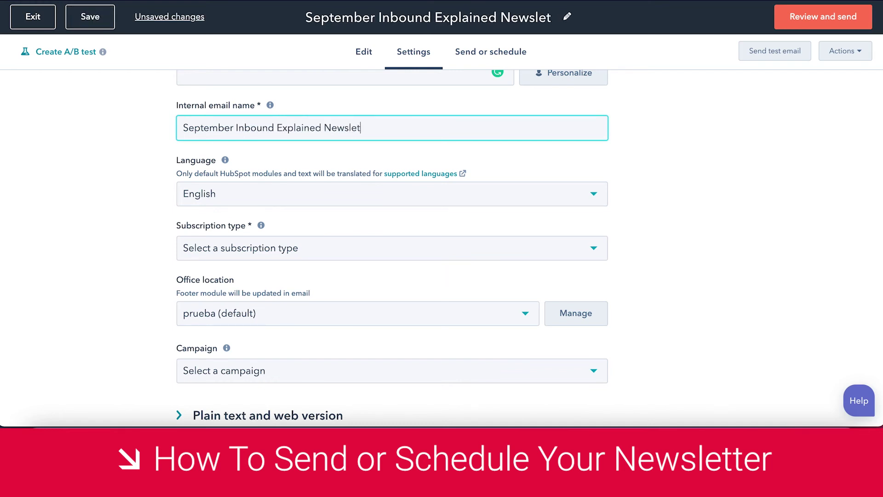
click(138, 190)
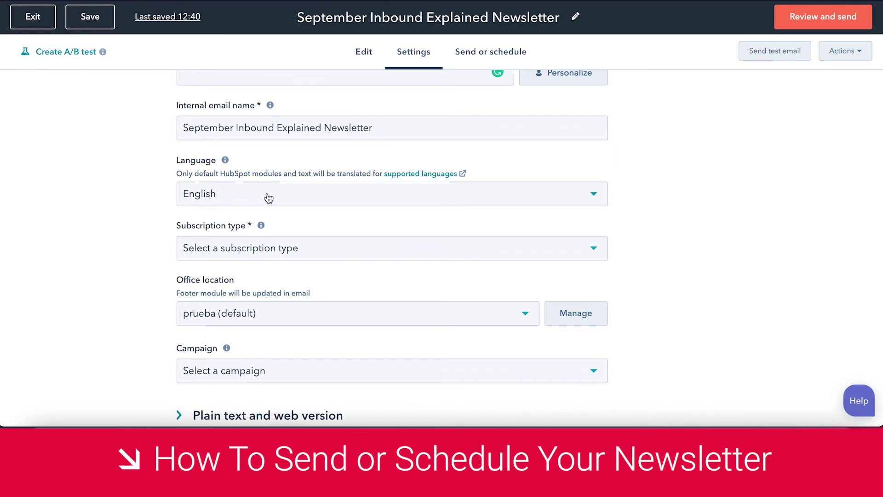
Set the email's subscription type to Default HubSpot Blog Subscription.
scroll(103, 221, down, 1)
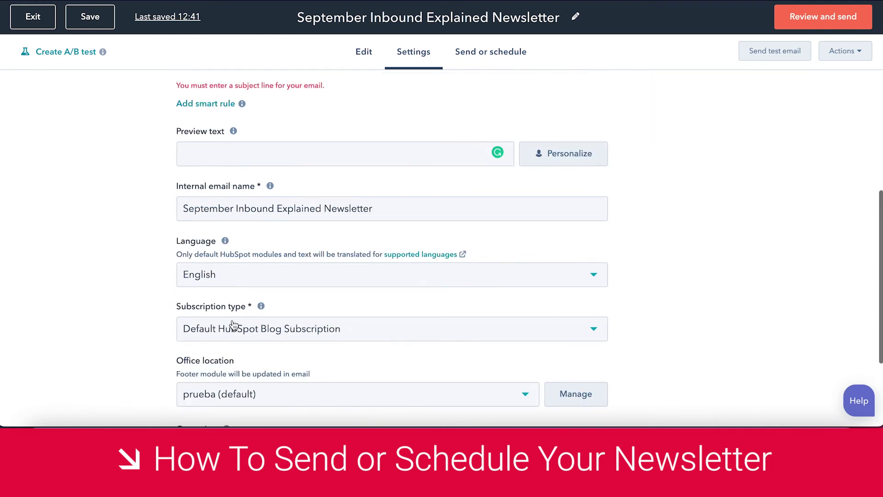
click(234, 332)
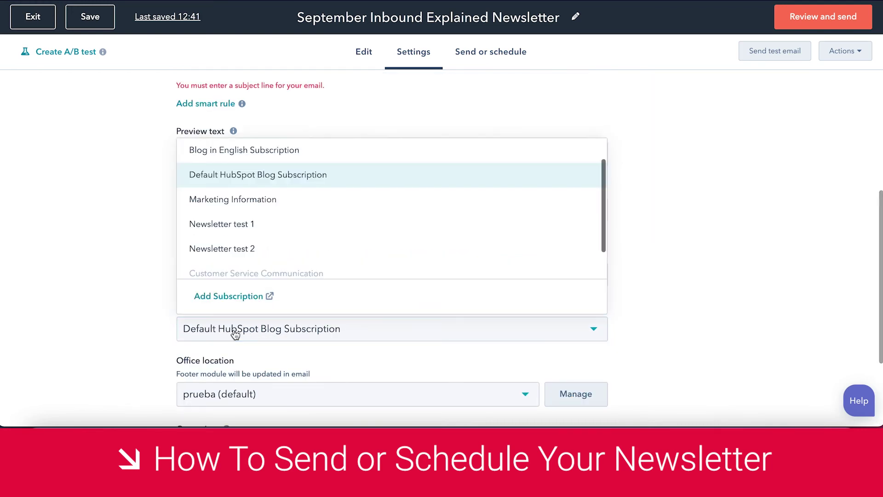
click(240, 183)
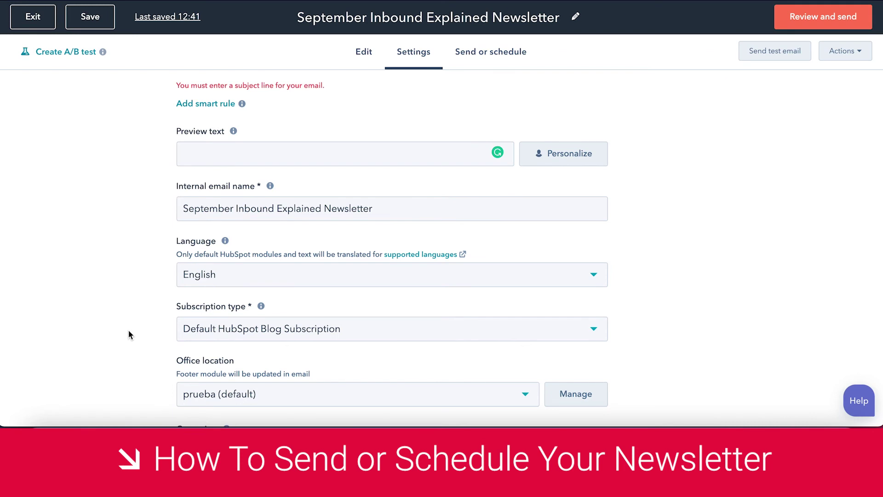
Associate the email with one of the recently updated campaigns.
scroll(128, 332, down, 2)
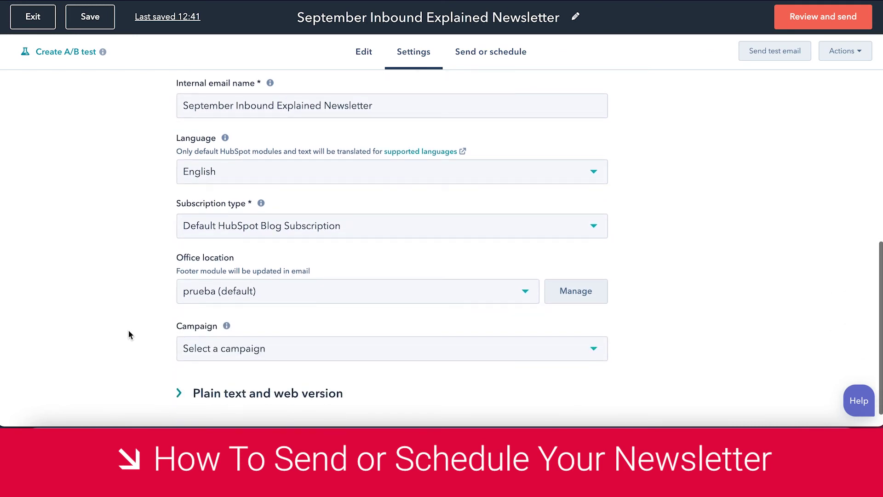
scroll(128, 330, down, 1)
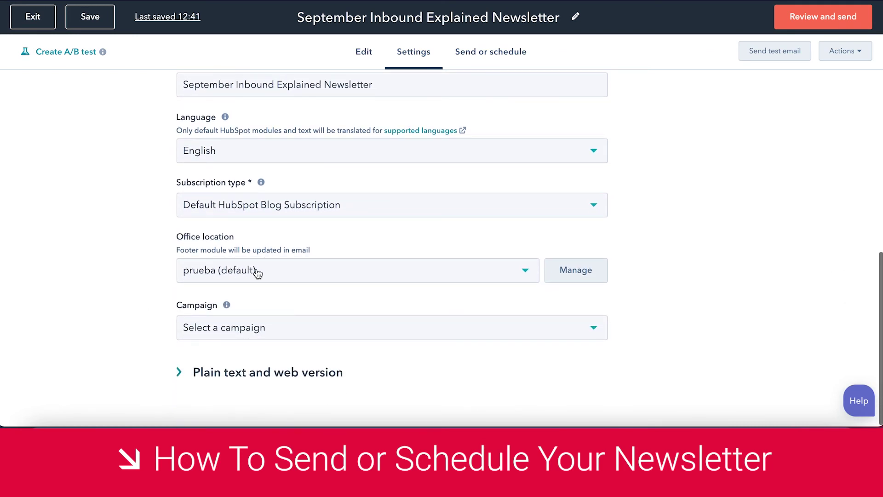
click(288, 339)
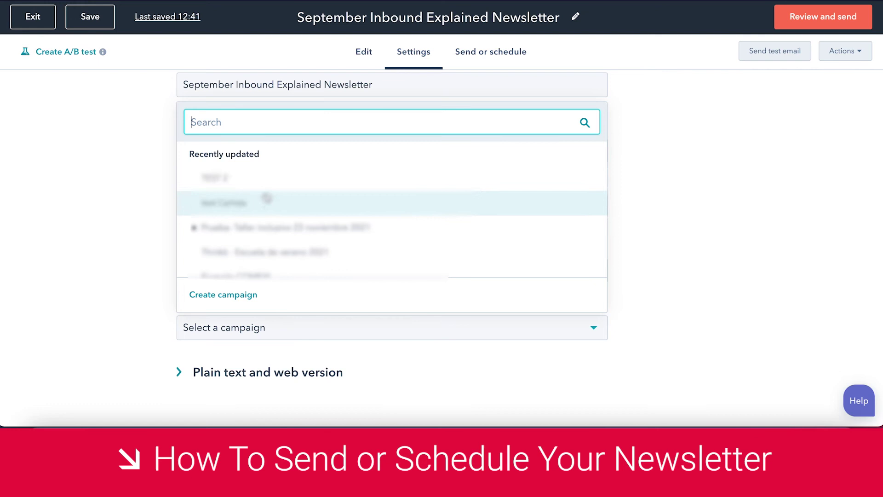
click(262, 187)
Revisit the email's content and settings pages and open the page for sending or scheduling.
scroll(128, 286, up, 7)
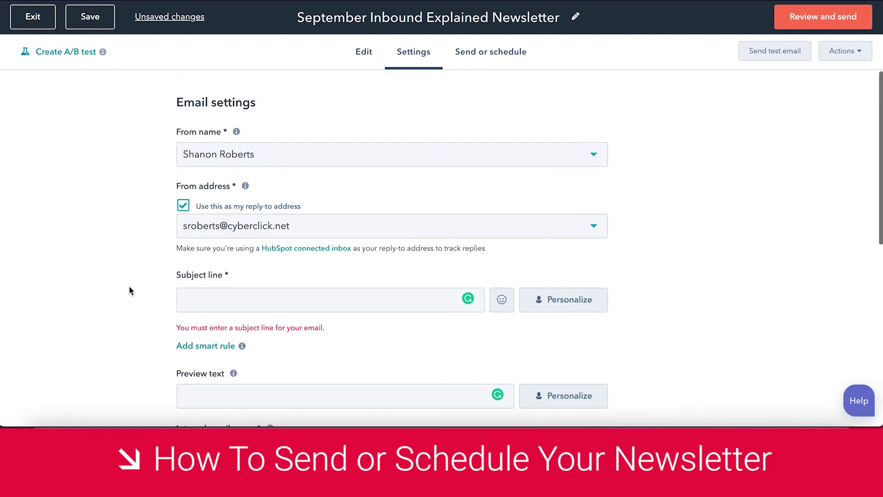
click(474, 61)
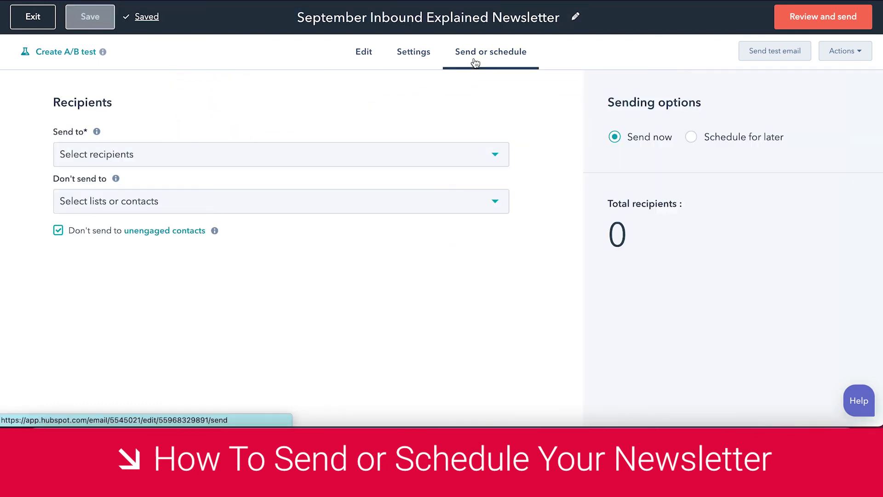
click(364, 65)
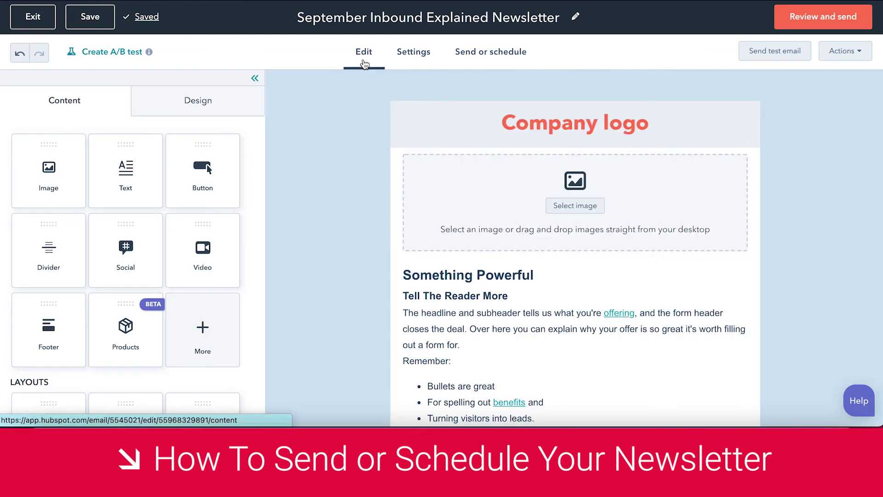
click(409, 66)
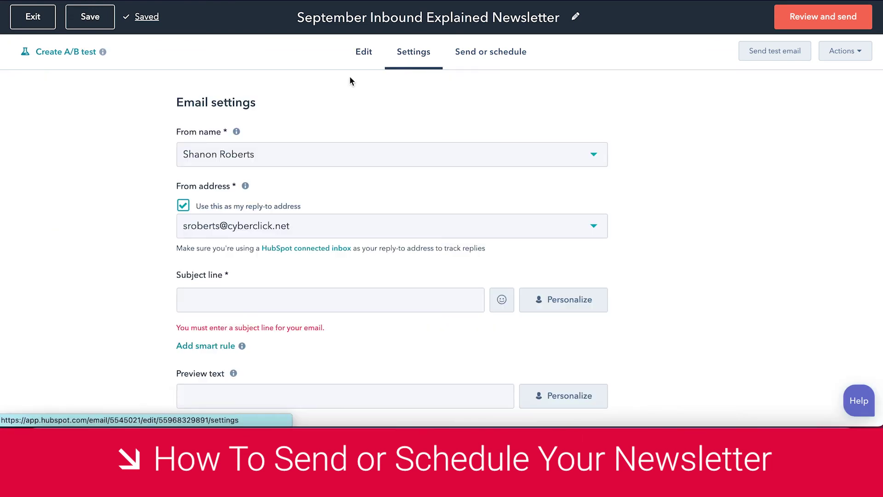
click(481, 68)
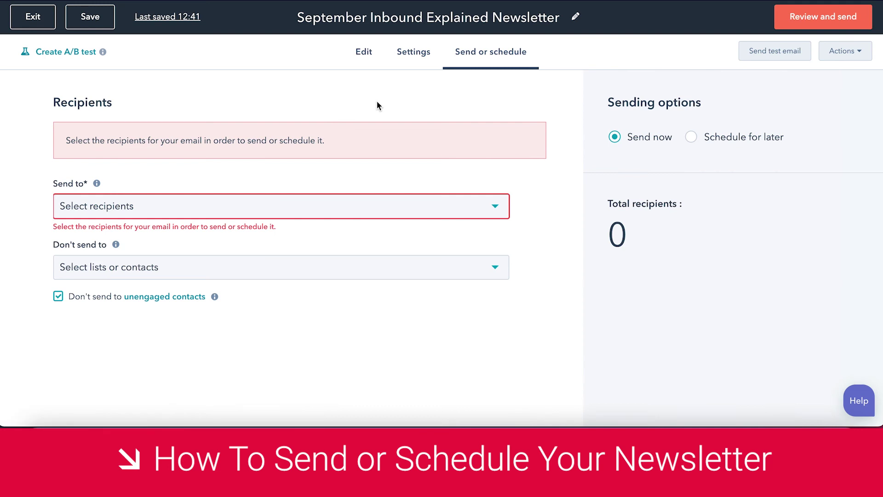
Add the "test" list as the email's recipients and look over the lists that can be excluded.
click(225, 215)
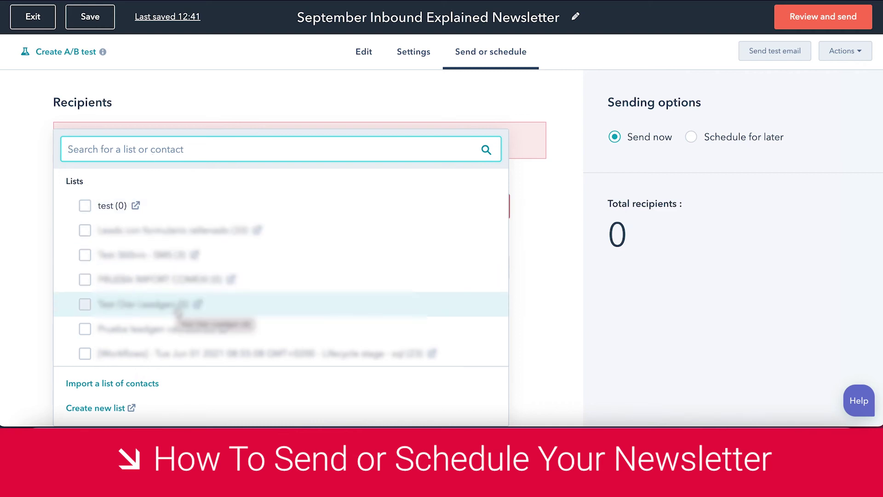
click(85, 207)
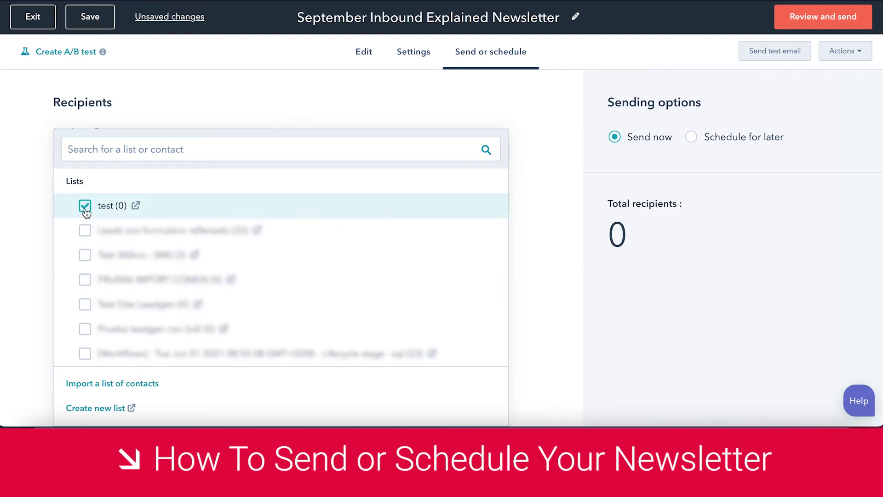
click(10, 222)
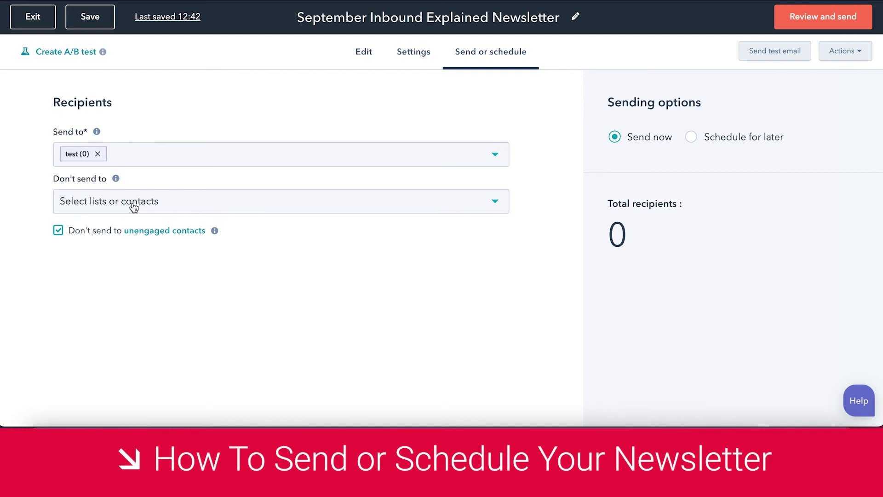
click(133, 207)
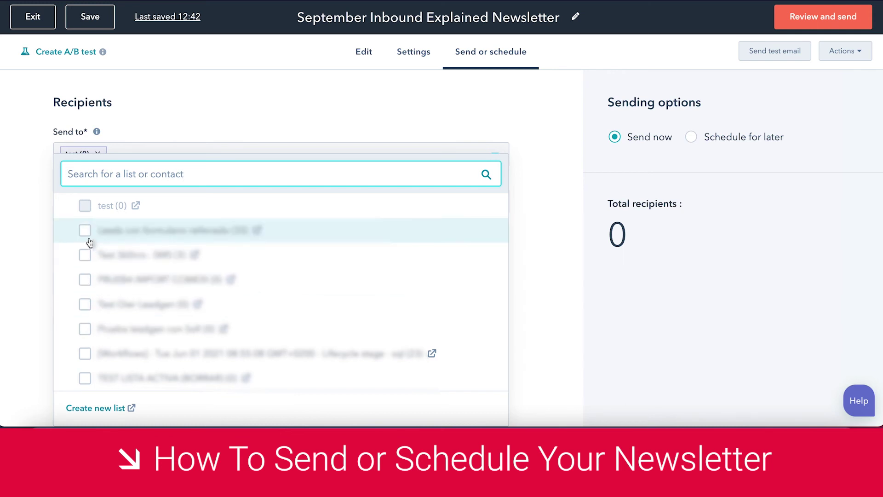
click(22, 253)
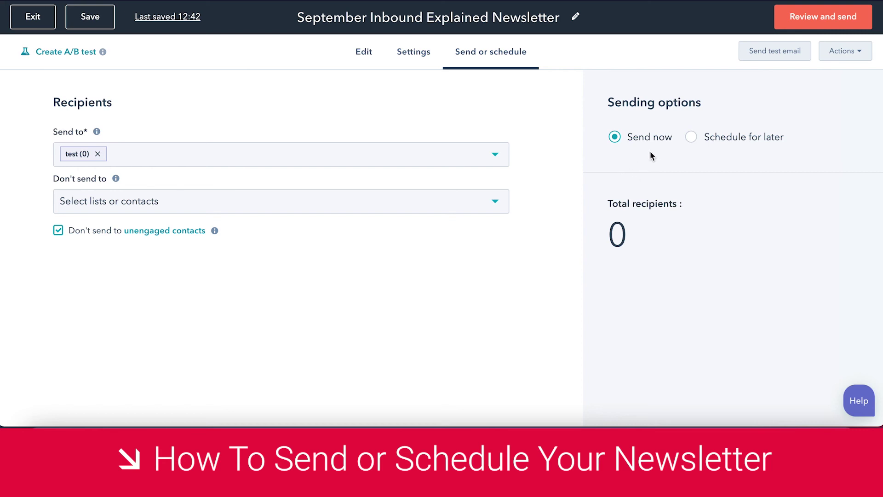
Set the email to be scheduled for later and sent based on the recipients' time zone.
click(694, 139)
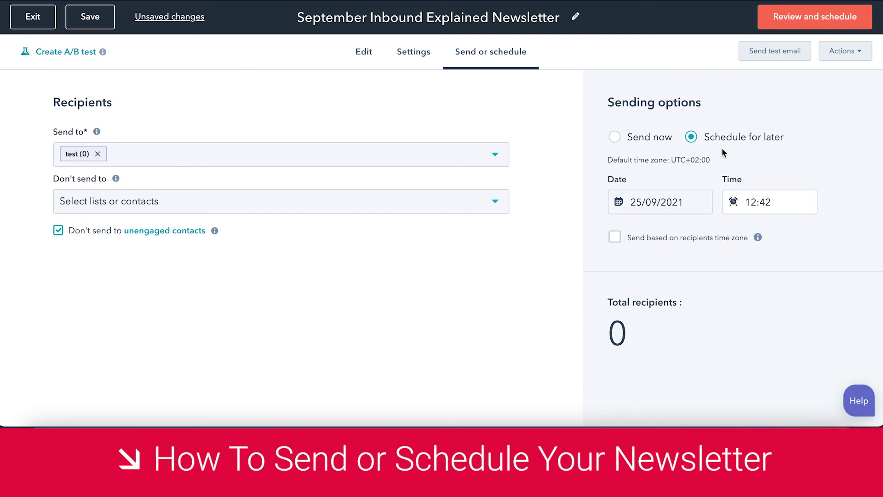
click(619, 239)
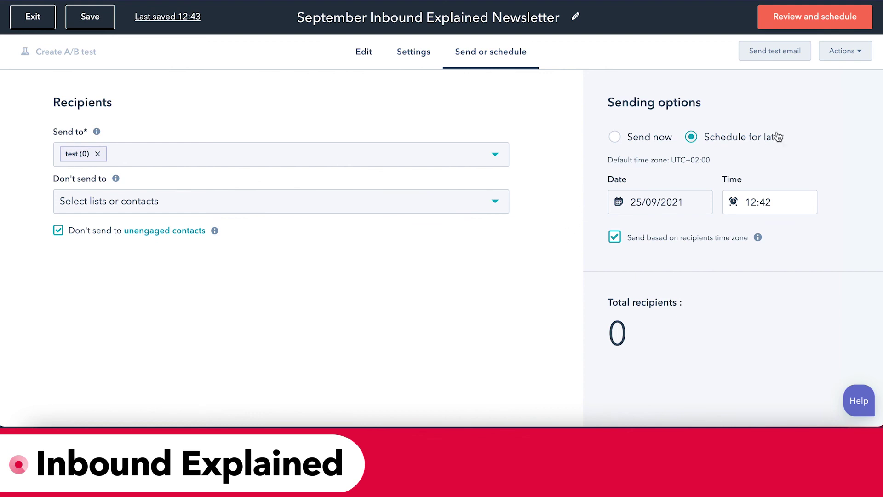
click(799, 19)
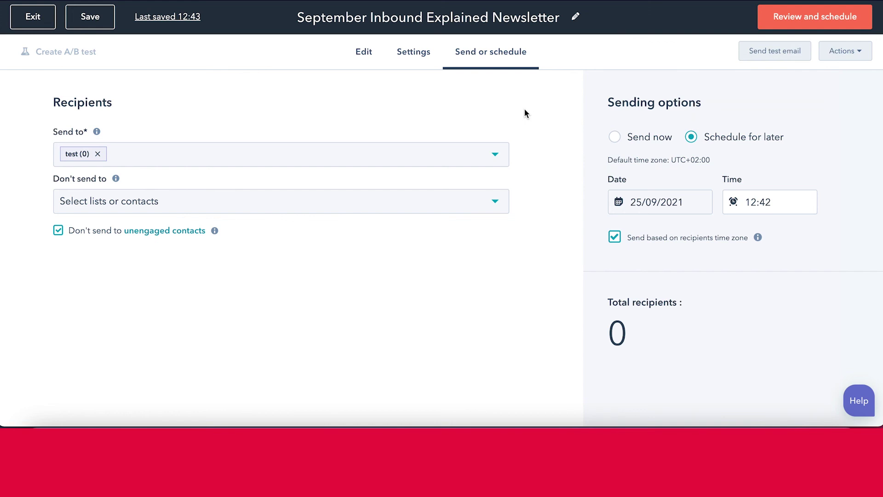
Return to the email's content, save it and exit to the marketing email list.
click(364, 54)
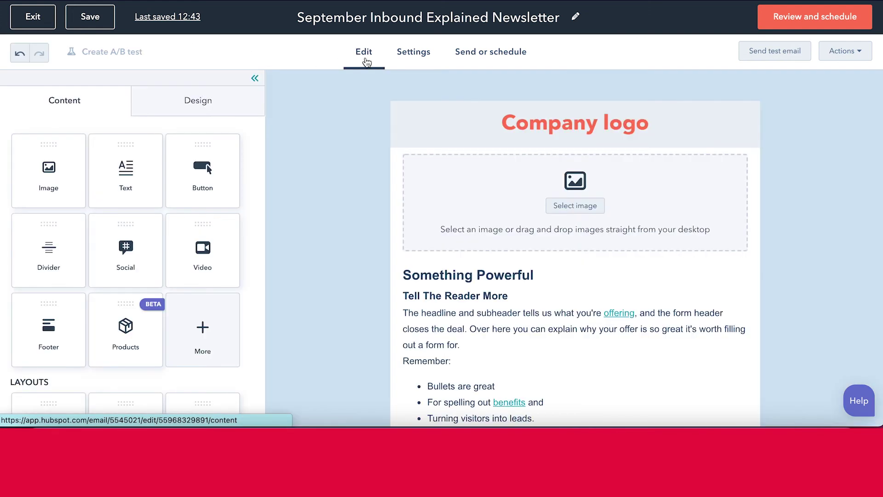
click(91, 25)
click(41, 28)
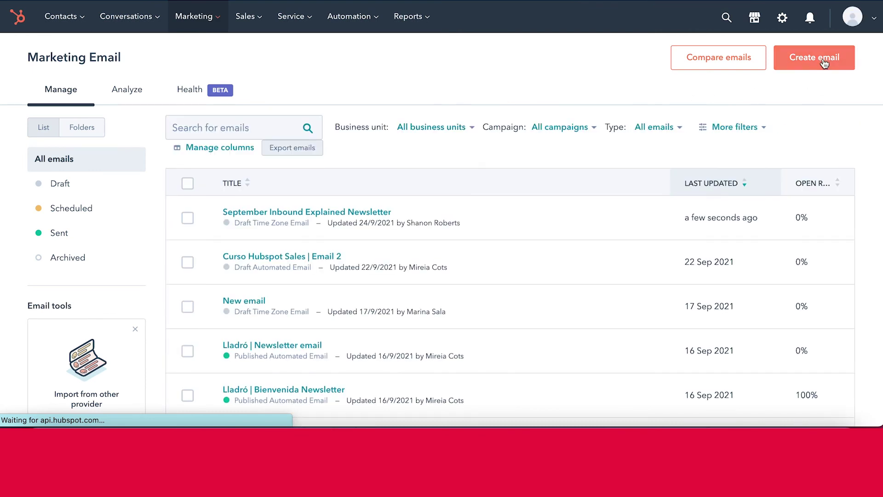
Start a new regular email and browse the basic and additional drag-and-drop templates.
click(815, 57)
click(306, 144)
click(290, 178)
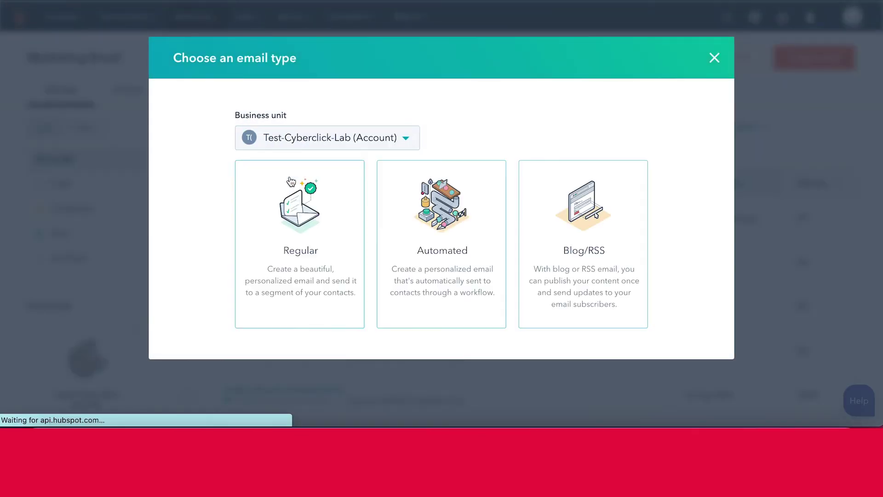
click(290, 224)
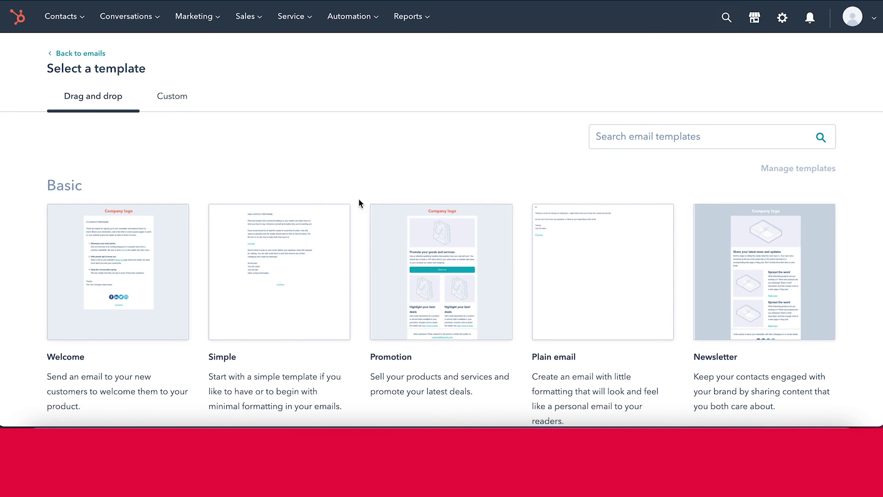
scroll(358, 201, down, 3)
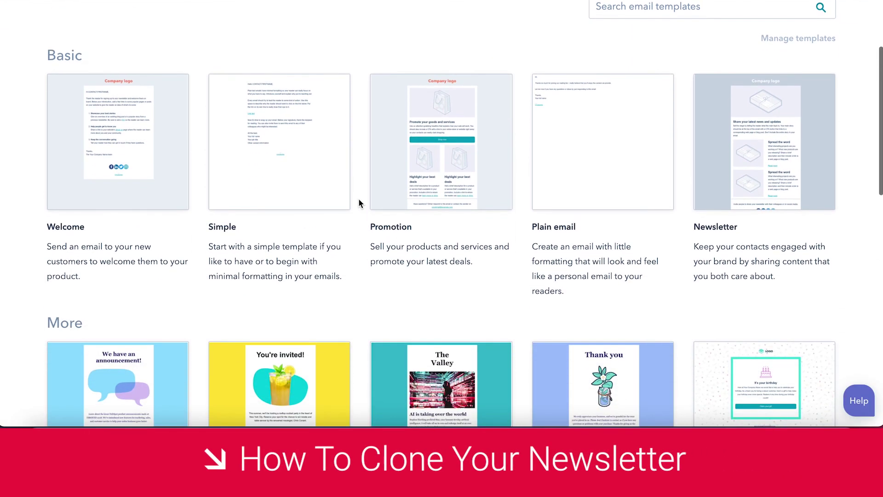
scroll(358, 203, up, 3)
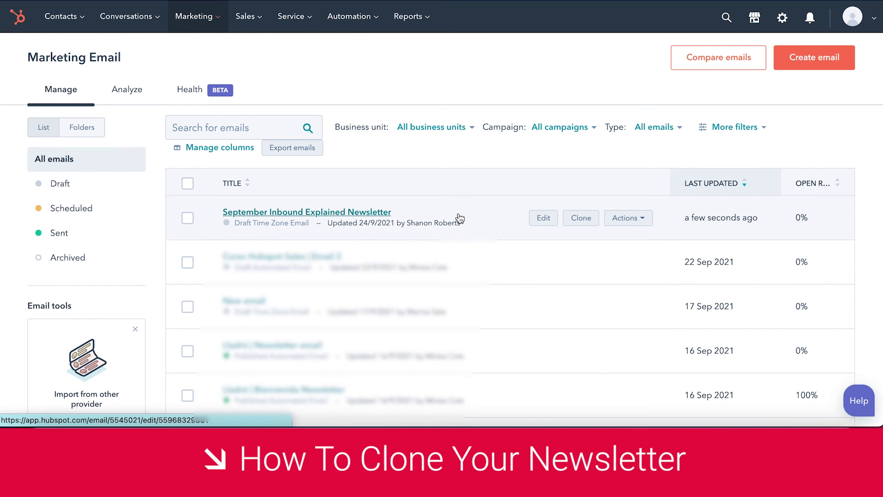
Clone the September Inbound Explained Newsletter email under the name "October Inbound Explained Newsletter (Clone)".
click(584, 220)
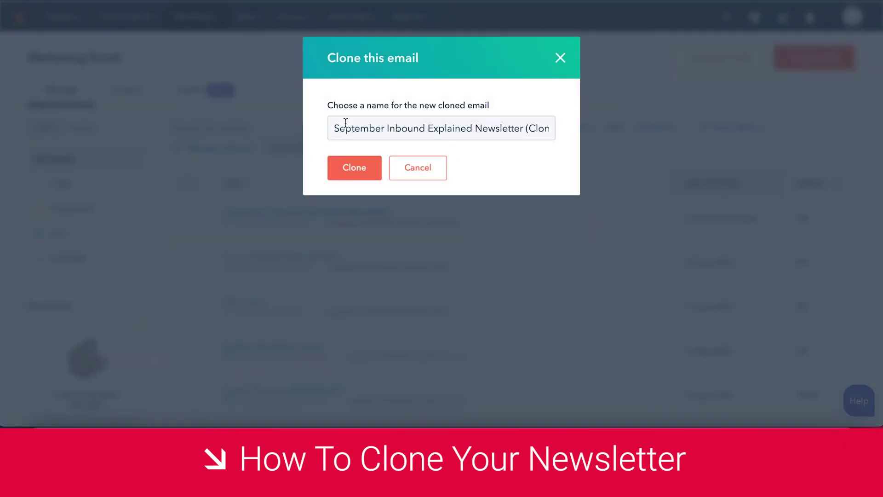
double_click(346, 128)
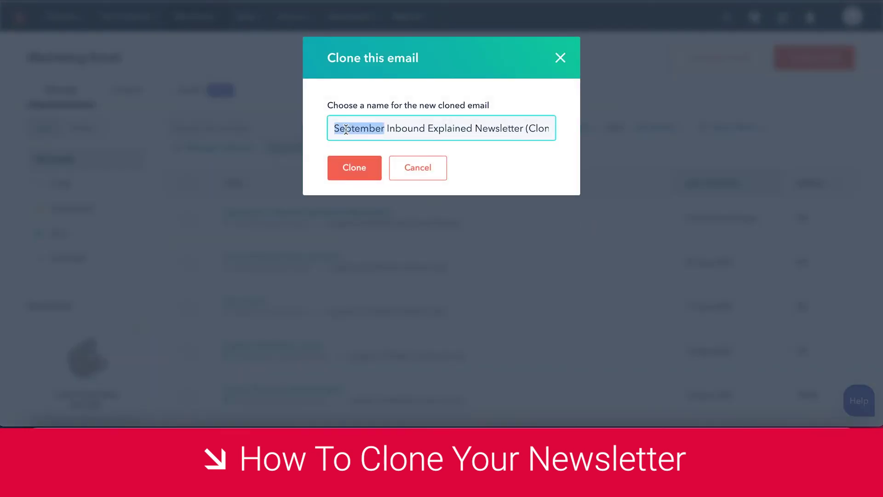
text(October)
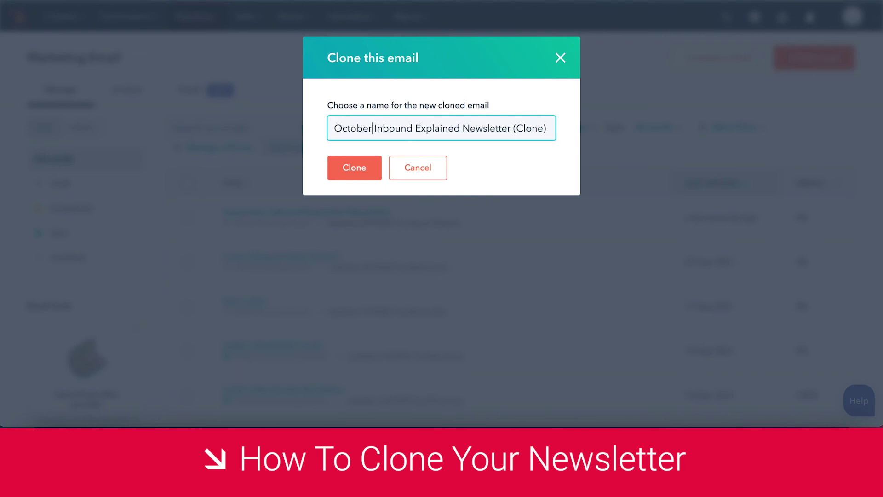
drag(401, 127, 560, 132)
click(353, 179)
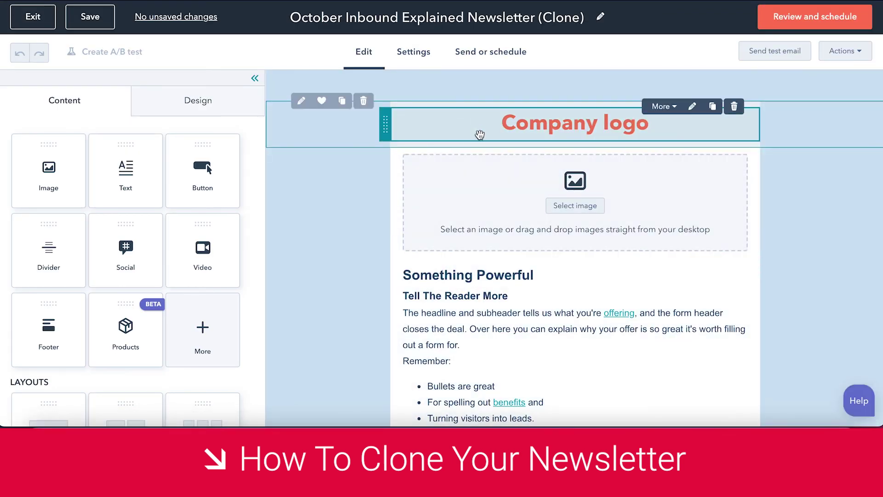
Look through the cloned newsletter's content, save it and exit to the marketing email list.
scroll(465, 305, down, 2)
scroll(465, 305, down, 6)
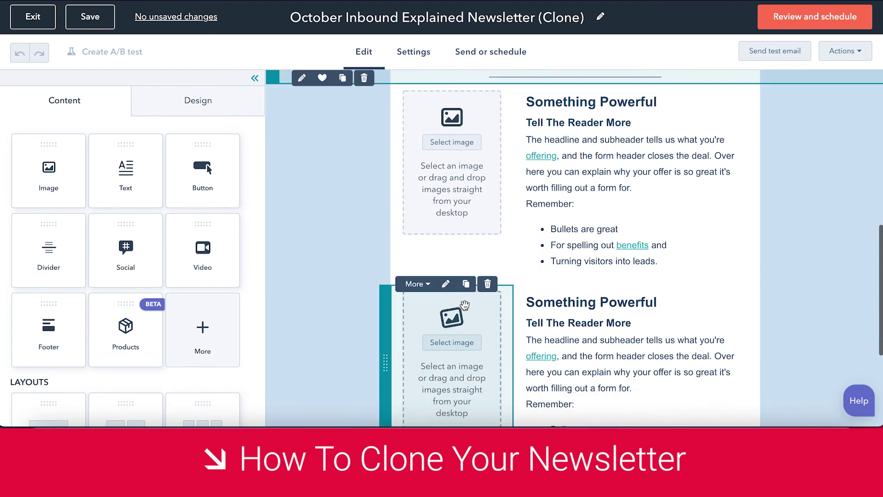
scroll(465, 305, up, 9)
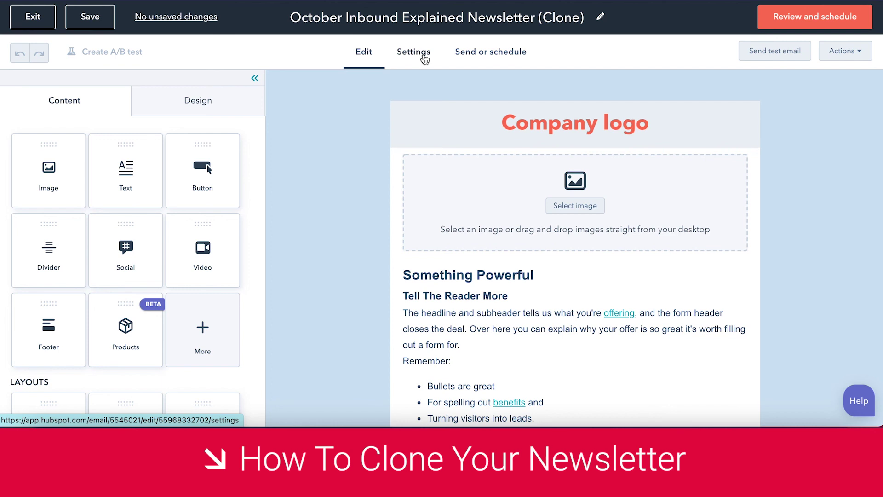
click(97, 26)
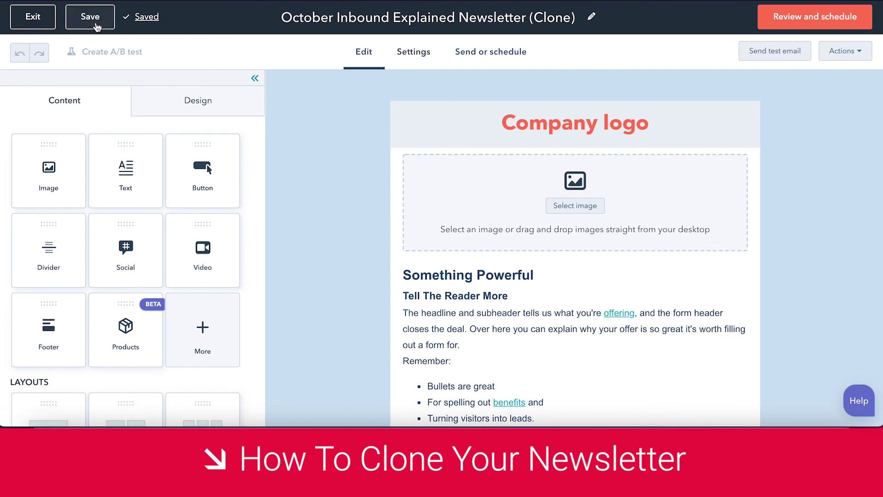
click(34, 18)
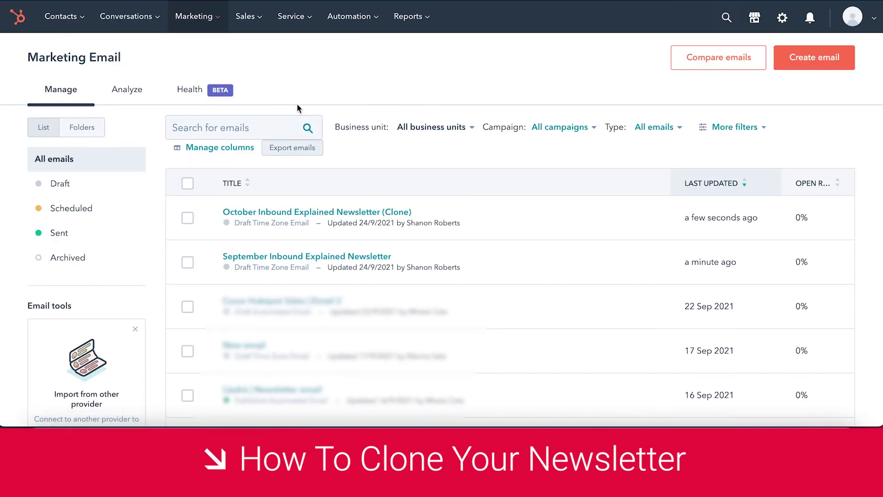
mouse_move(317, 267)
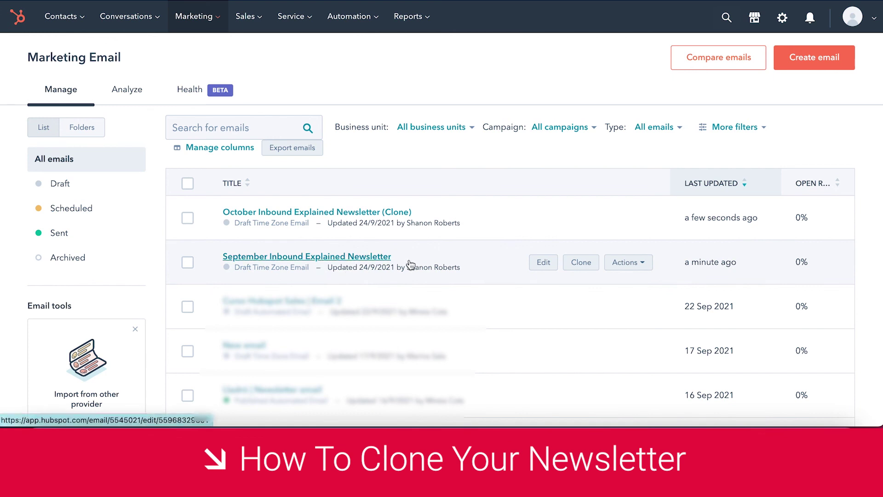
mouse_move(358, 226)
mouse_move(601, 271)
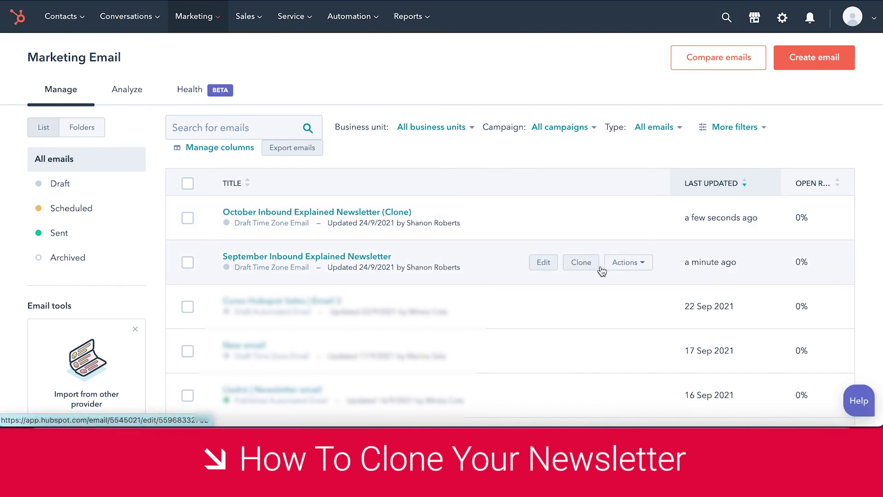